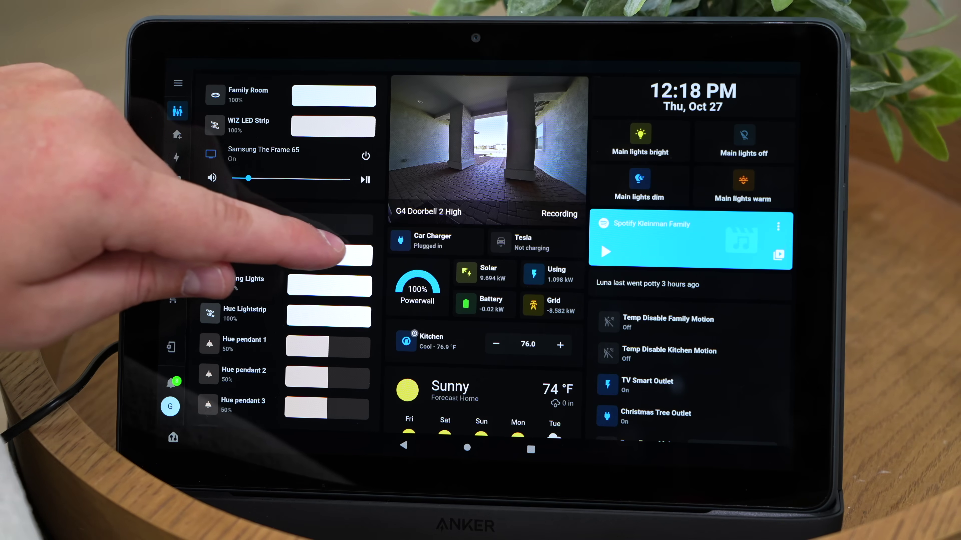
Step: Slide Back Door Lights down to about 16% and Dining Lights to about 25%
left_click_drag(340, 254, 309, 280)
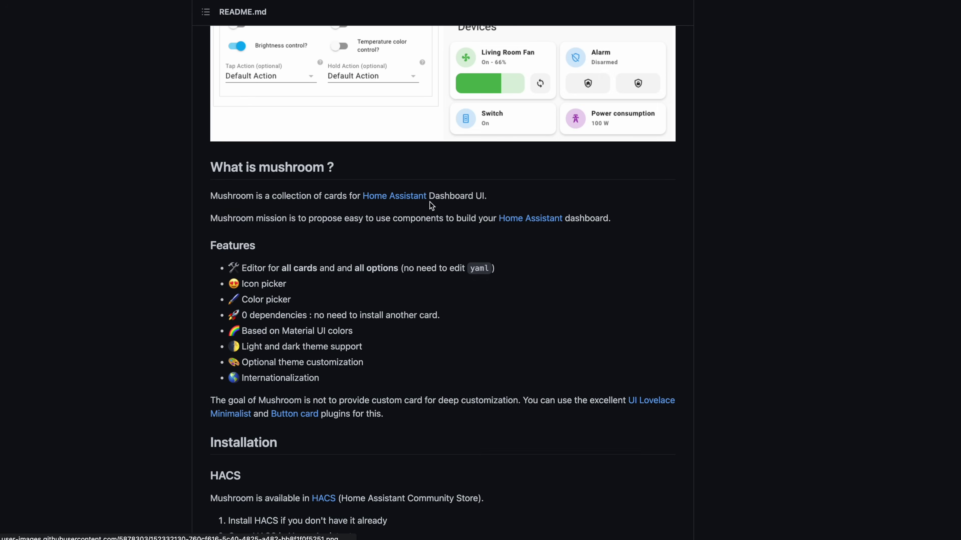
Step: Scroll the Mushroom README down past the Features and Installation sections
scroll(432, 206, "down", 4)
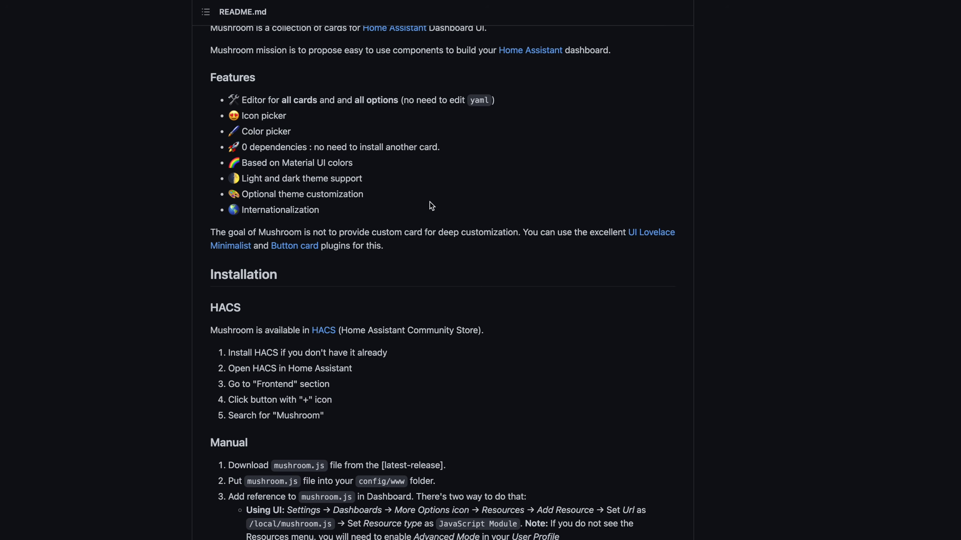
scroll(432, 207, "down", 4)
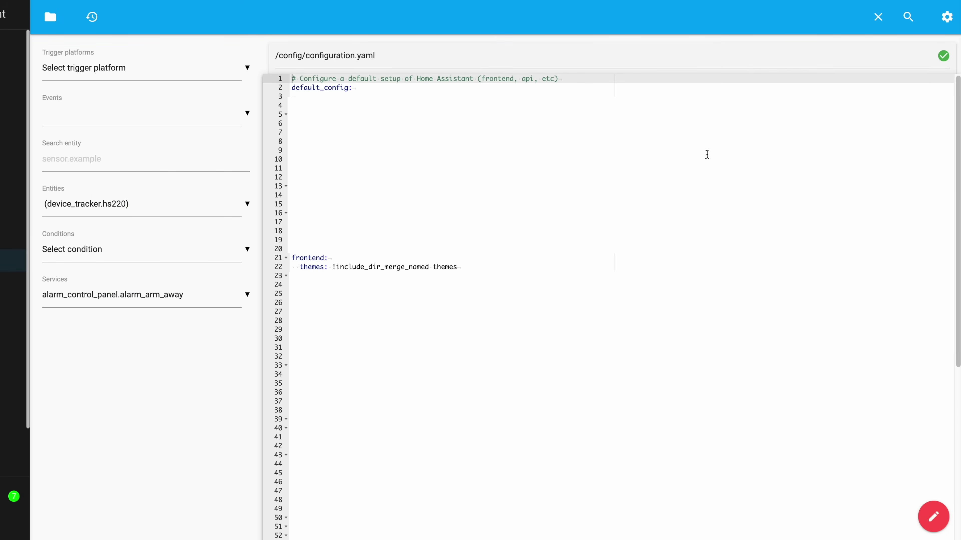
Step: Open themes/mushroom/mushroom-square.yaml in the File editor through its folder browser
left_click(947, 16)
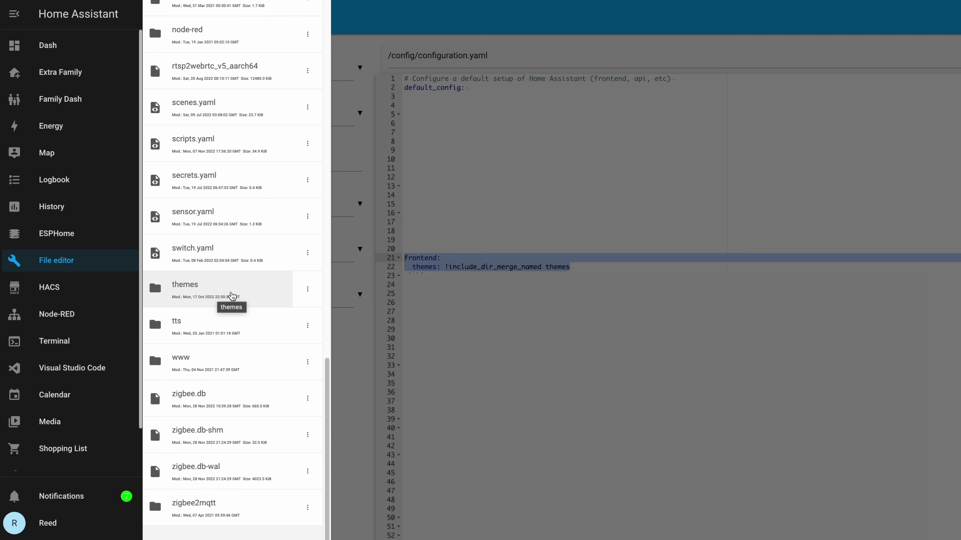
left_click(232, 295)
left_click(221, 86)
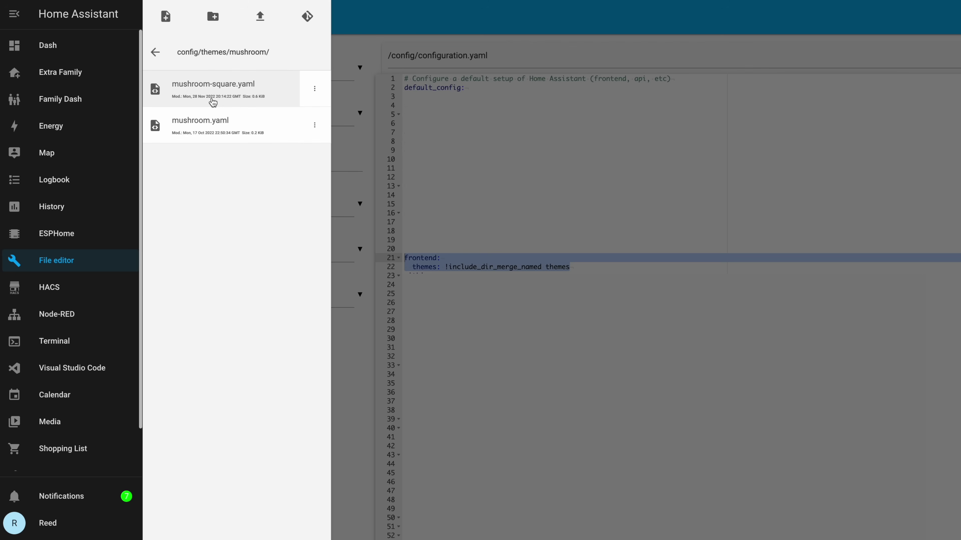
left_click(222, 95)
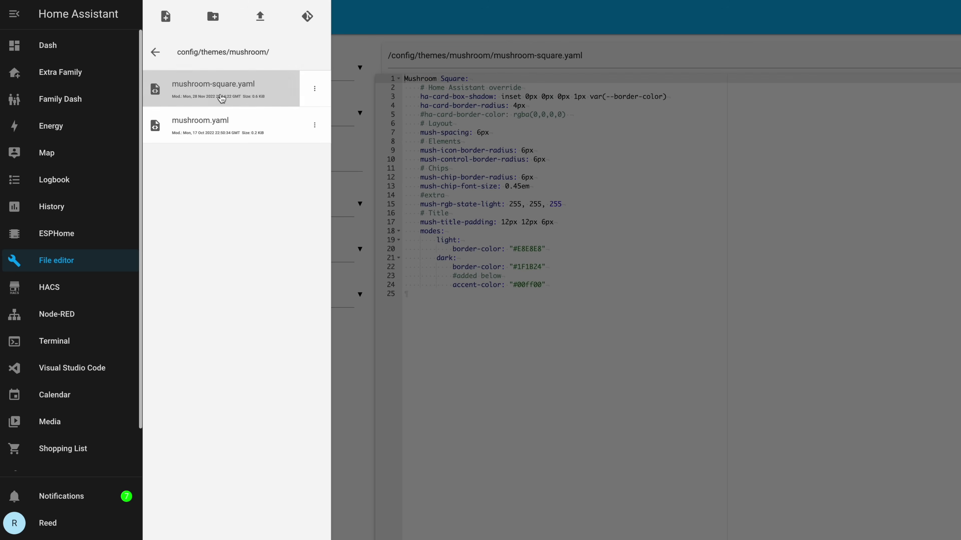
left_click(691, 232)
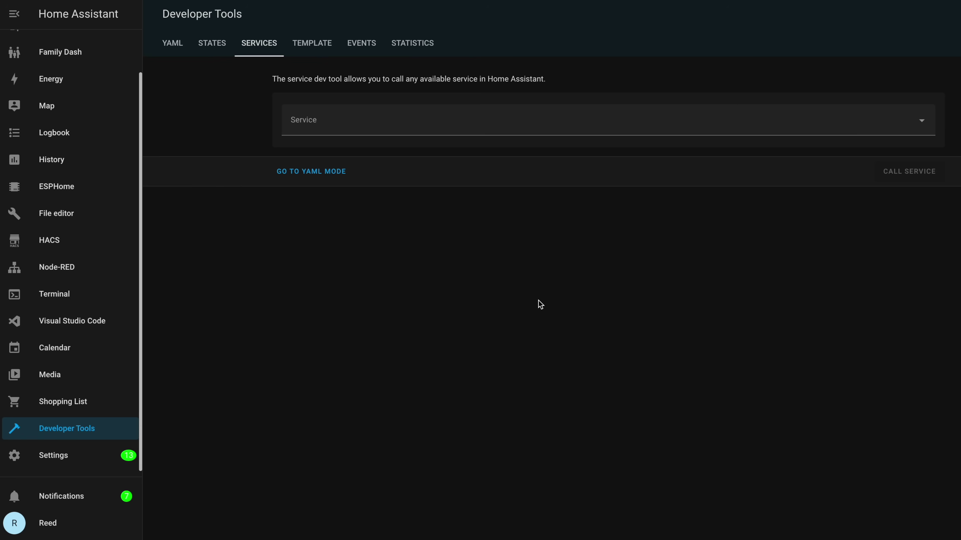
left_click(25, 532)
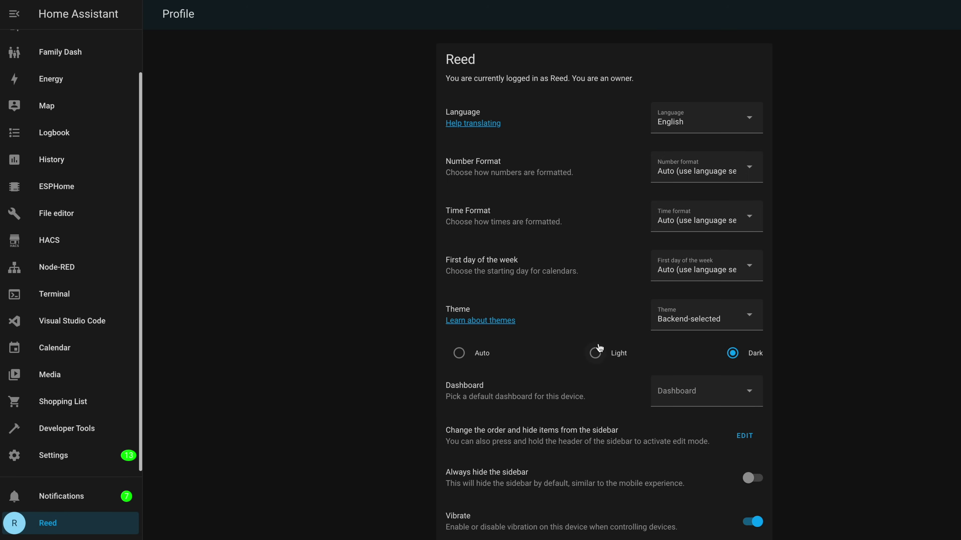
left_click(748, 317)
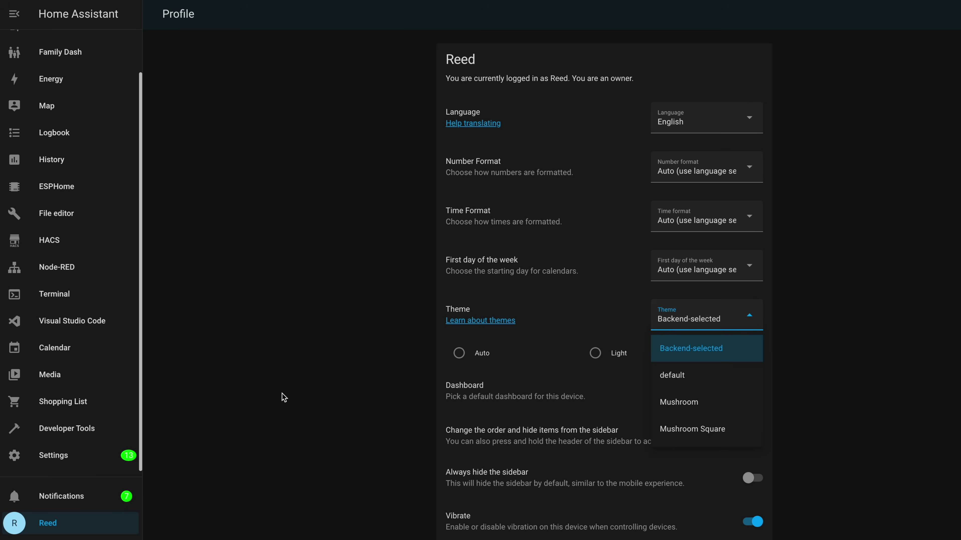
left_click(65, 435)
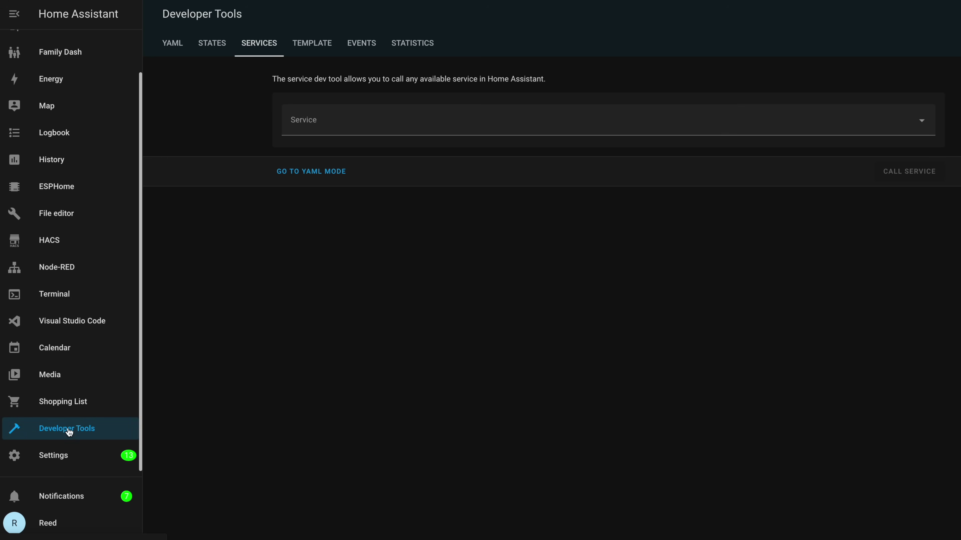
Step: Choose the Frontend: Set theme service with theme Mushroom Square and the Mode option enabled
left_click(422, 124)
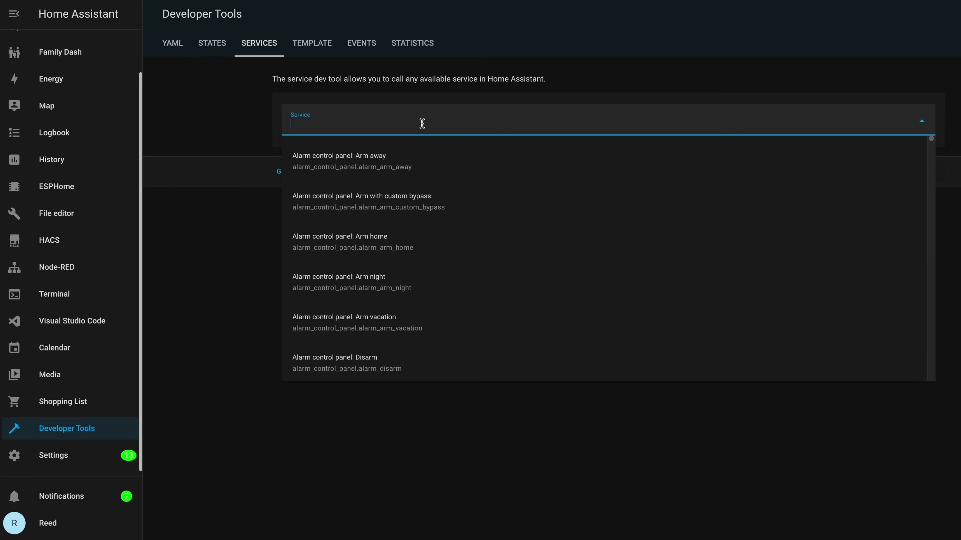
type("theme")
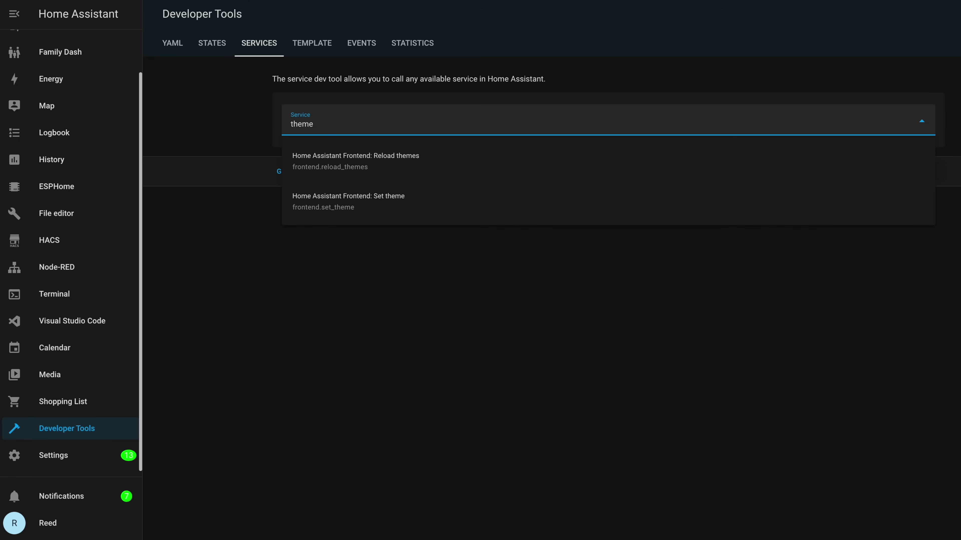
left_click(393, 199)
left_click(785, 196)
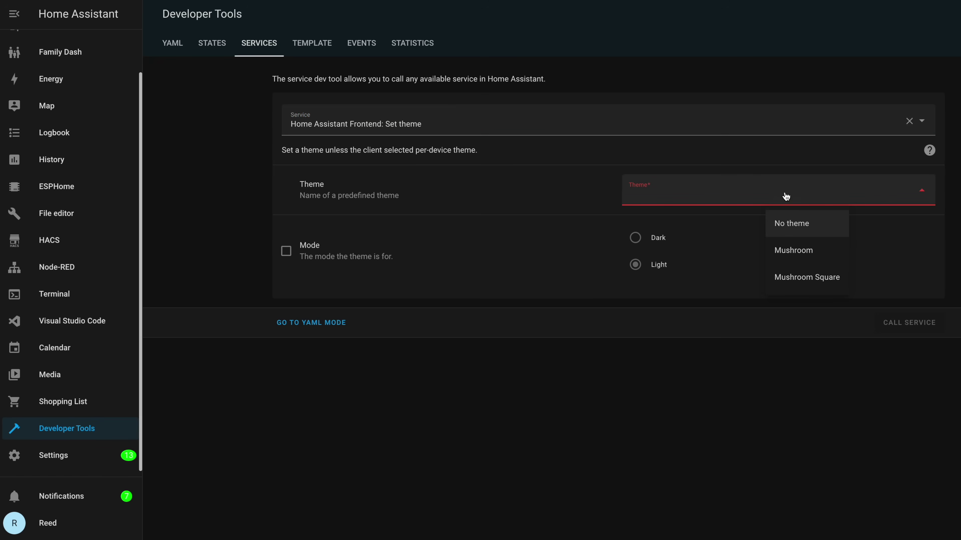
left_click(799, 280)
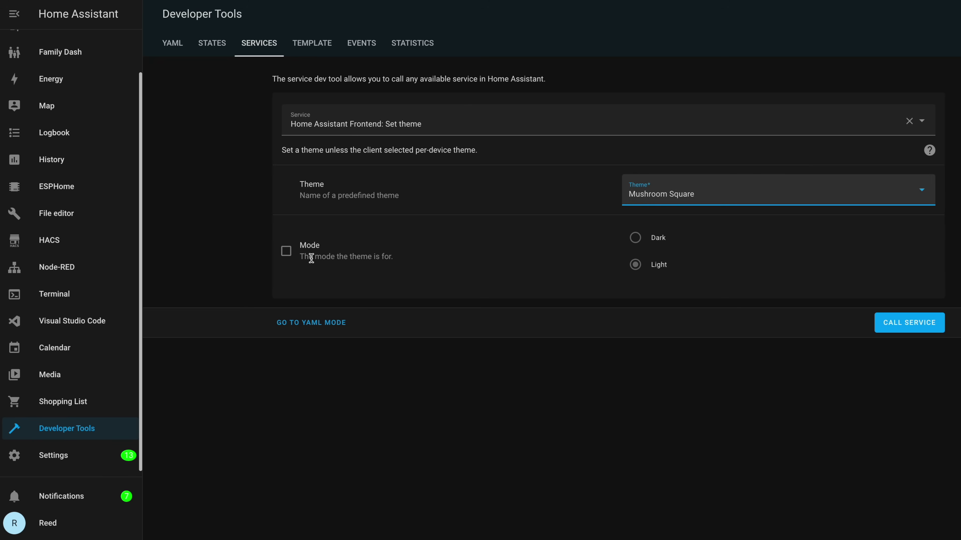
left_click(286, 252)
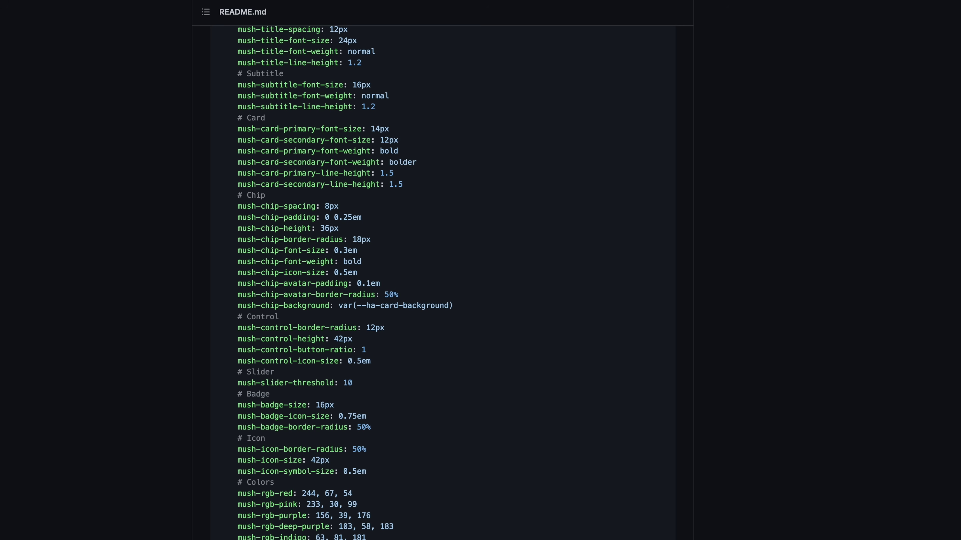
Step: Scroll back up through the Mushroom theme variables block
scroll(450, 256, "up", 9)
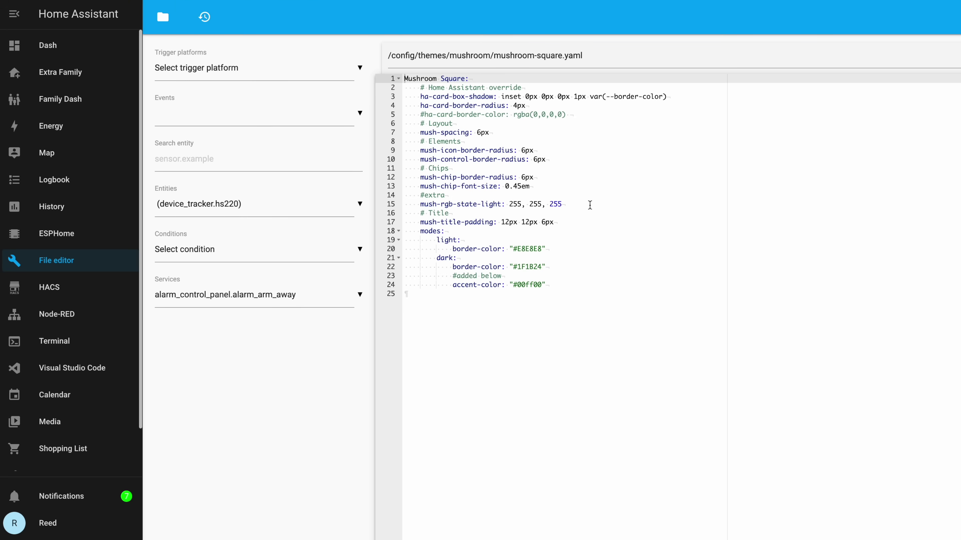
Step: Highlight the mush-rgb-state-light value on line 15 of mushroom-square.yaml
left_click_drag(589, 204, 391, 206)
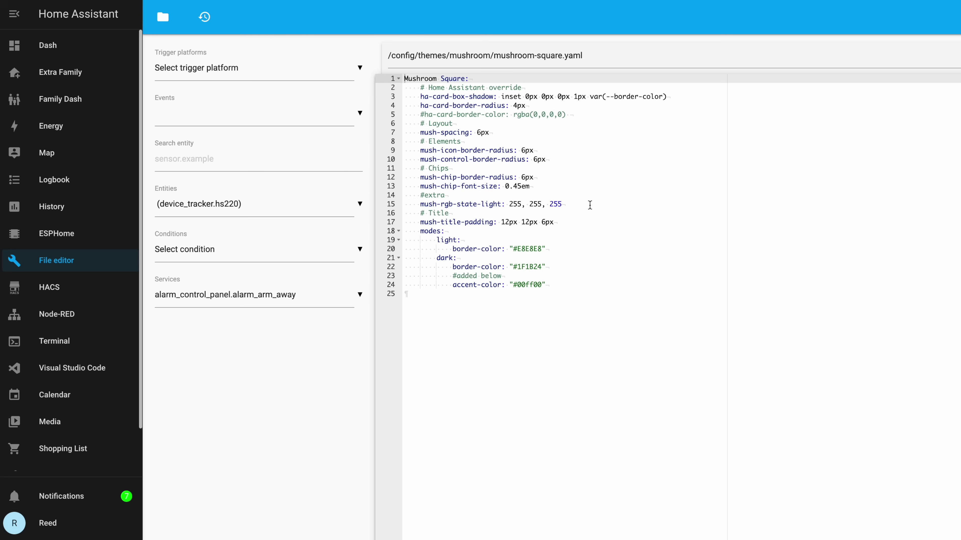
Step: Select line 15, which sets mush-rgb-state-light to 255, 255, 255
left_click(388, 206)
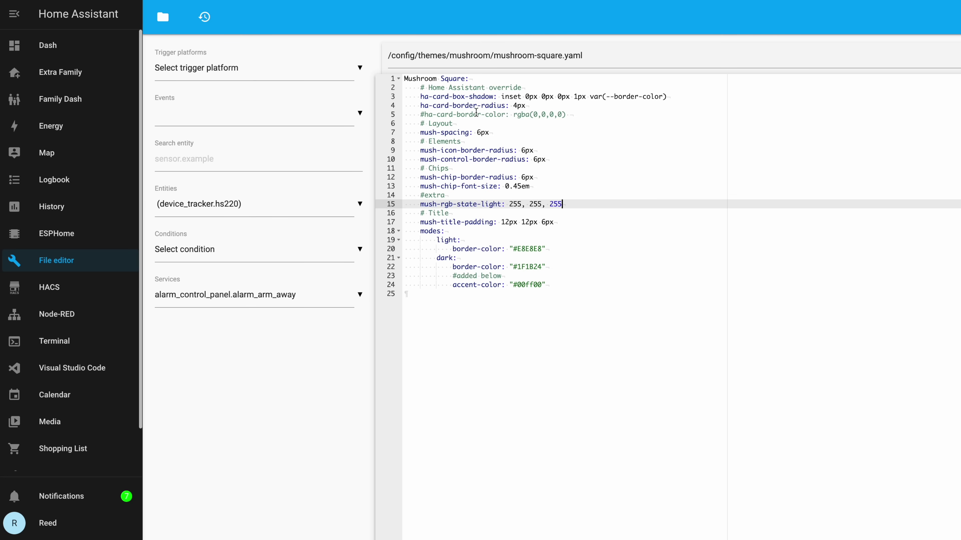
Step: Remove the # from the ha-card-border-color line, save mushroom-square.yaml, and go to Overview
left_click(424, 113)
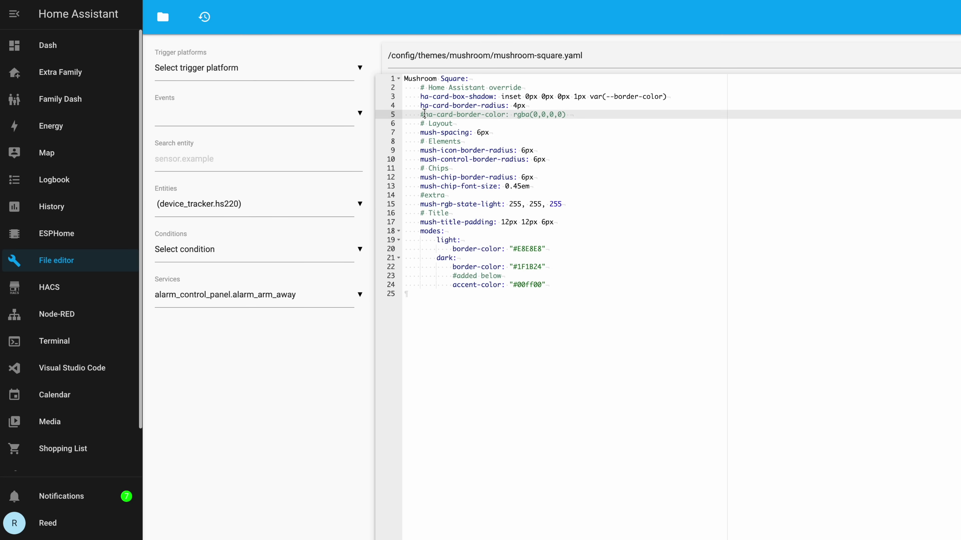
key("BackSpace")
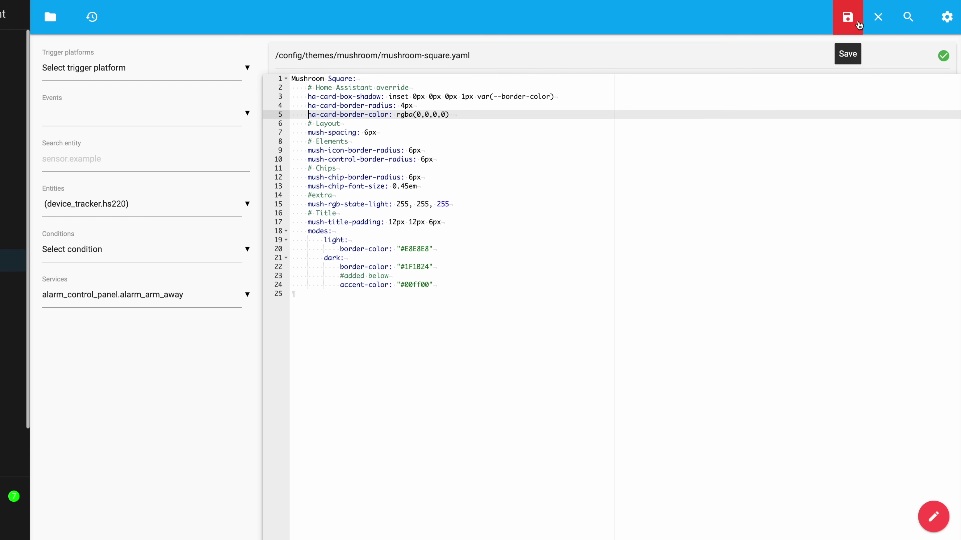
left_click(854, 24)
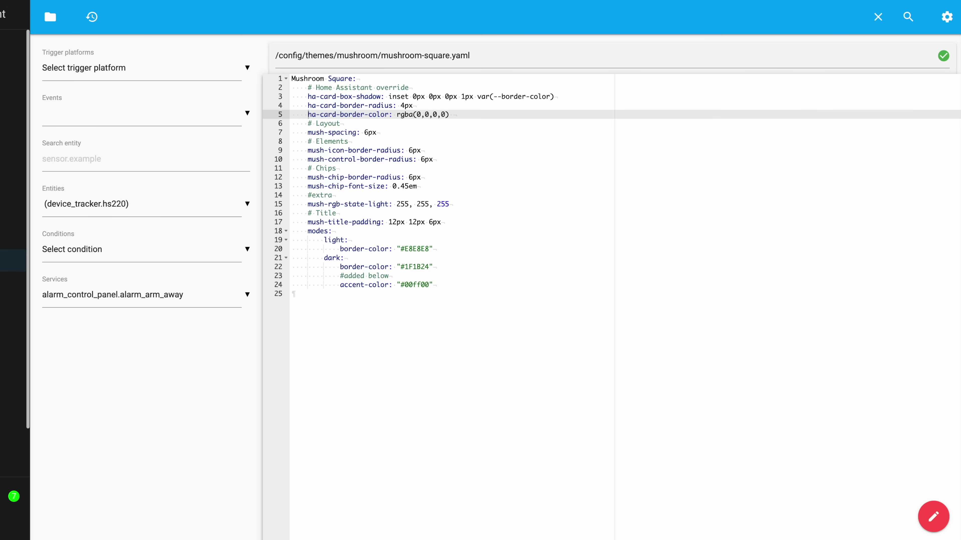
left_click(13, 99)
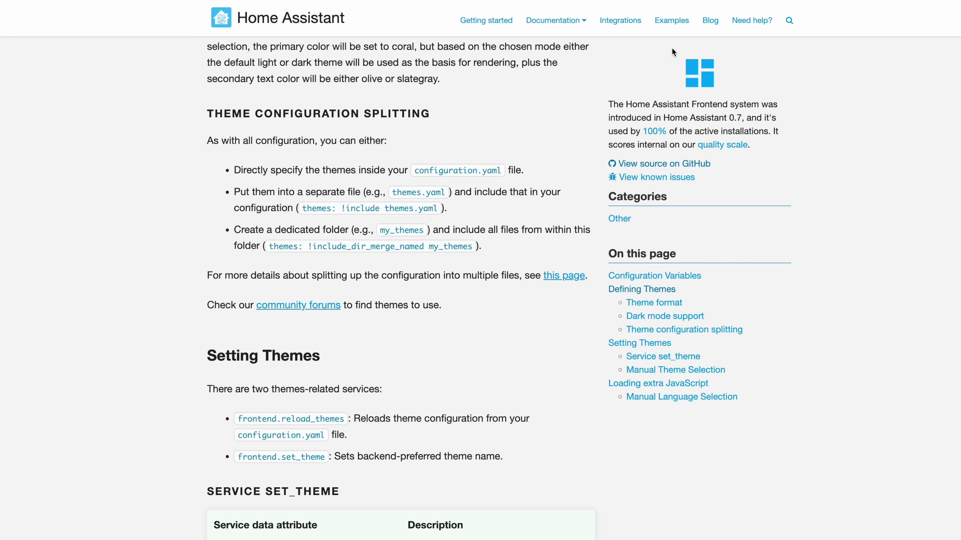
Step: Scroll the Frontend themes docs to the Setting Themes section listing frontend.reload_themes
scroll(440, 293, "down", 2)
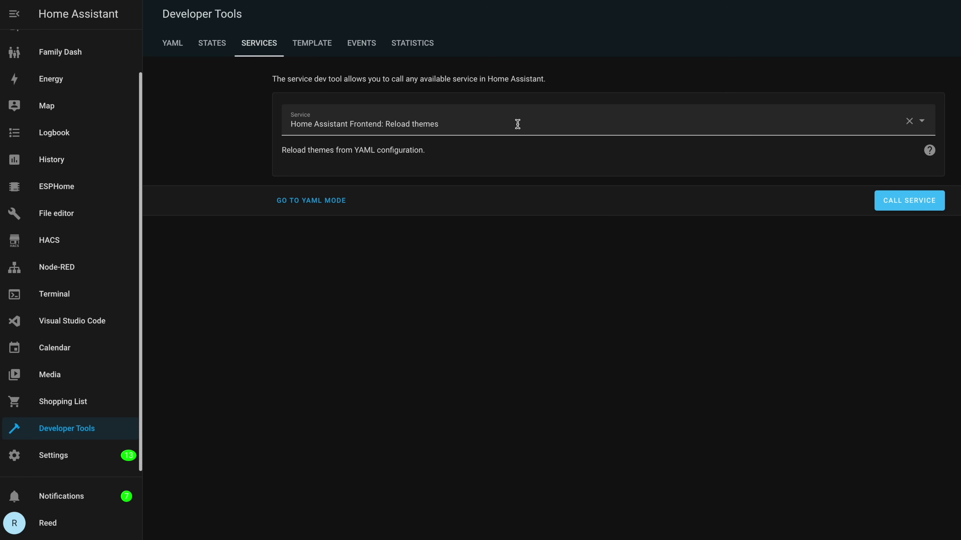
Step: Call the Home Assistant Frontend: Reload themes service
left_click(919, 206)
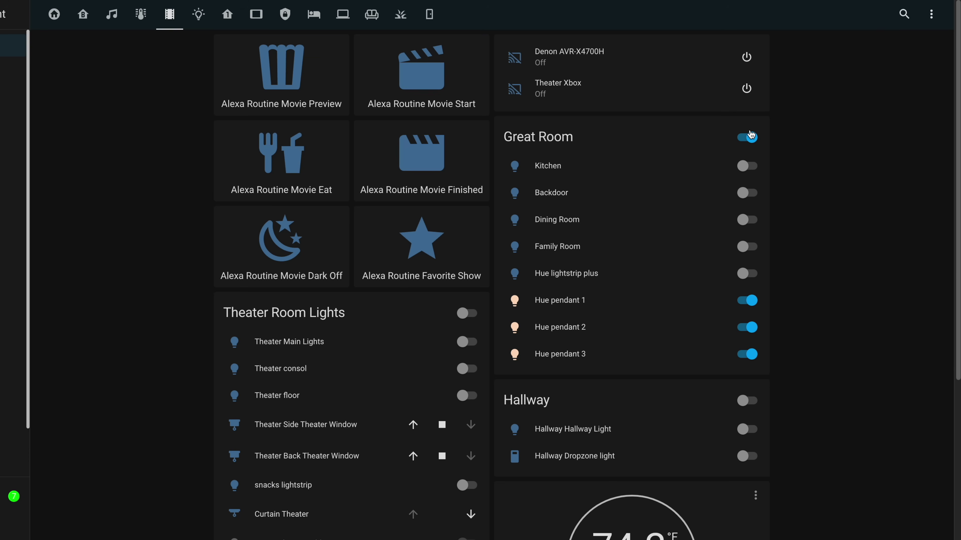
Step: Enter dashboard edit mode and scroll through the Home dashboard's room cards like Garage, Laundry Room and Kitchen
left_click(931, 14)
left_click(896, 46)
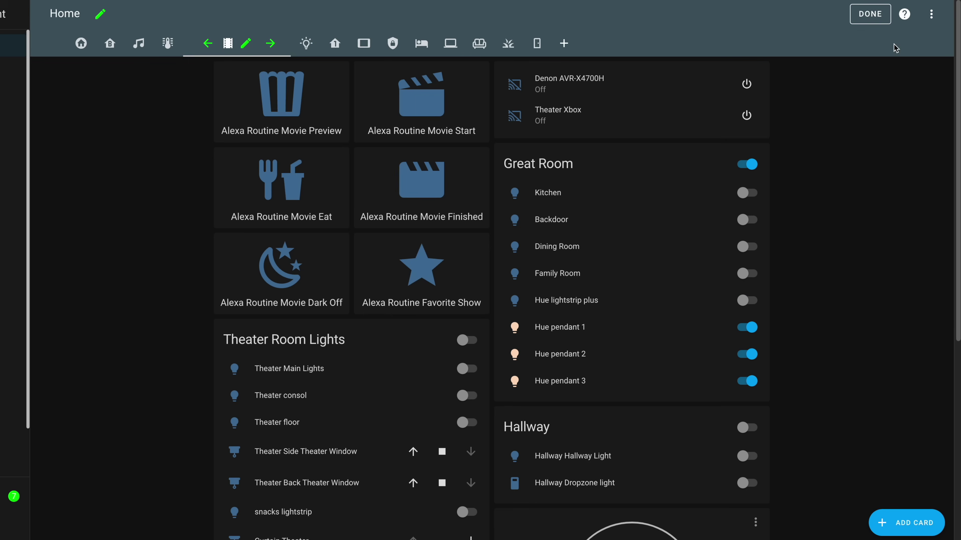
scroll(479, 280, "down", 3)
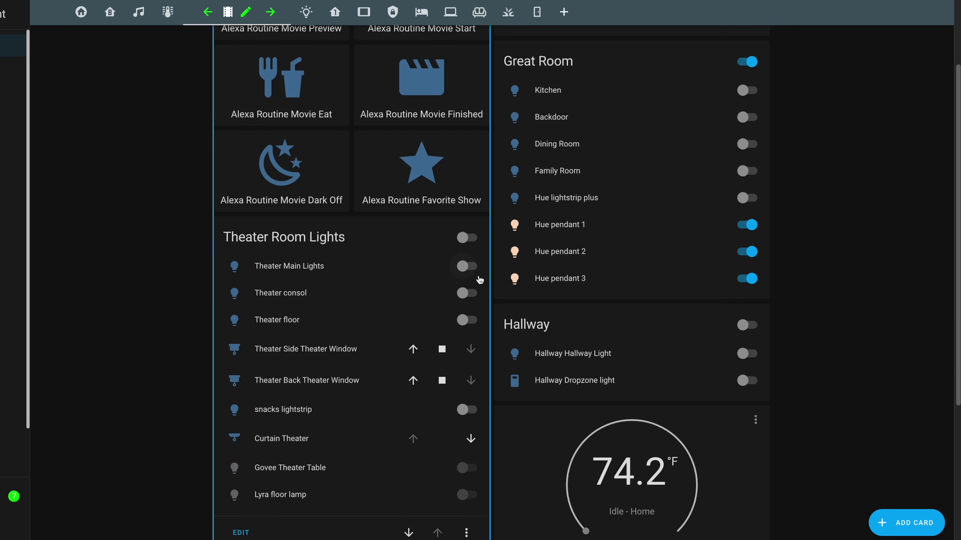
scroll(480, 280, "down", 5)
scroll(478, 275, "up", 8)
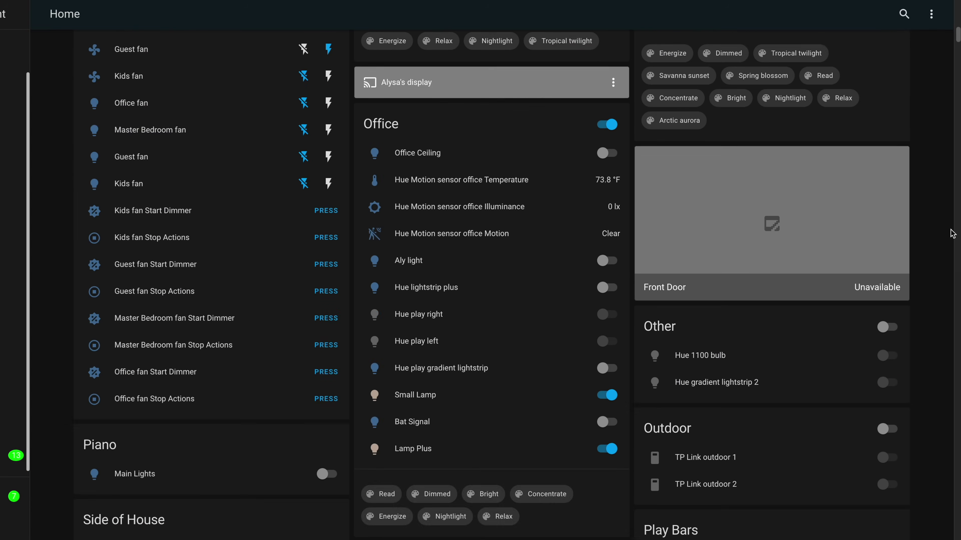
scroll(952, 233, "up", 15)
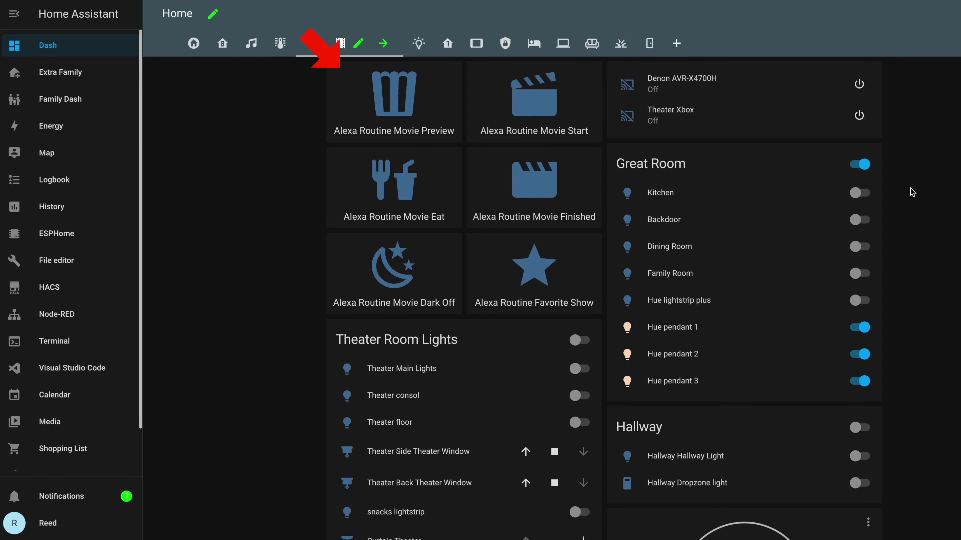
Step: Scroll the theater view down to the bottom of the Theater Room Lights card
scroll(450, 365, "down", 5)
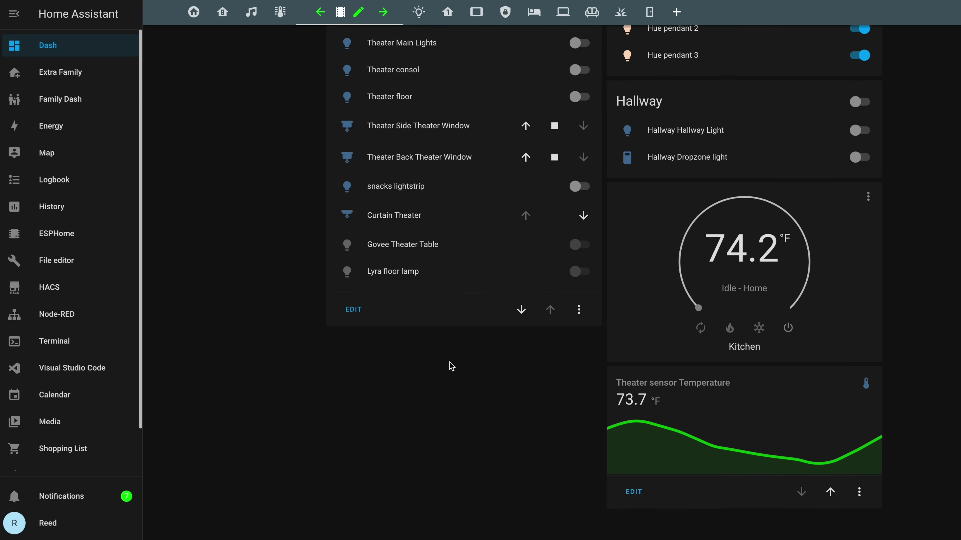
Step: Open the theater vertical stack's card configuration and start adding another card to it
left_click(353, 394)
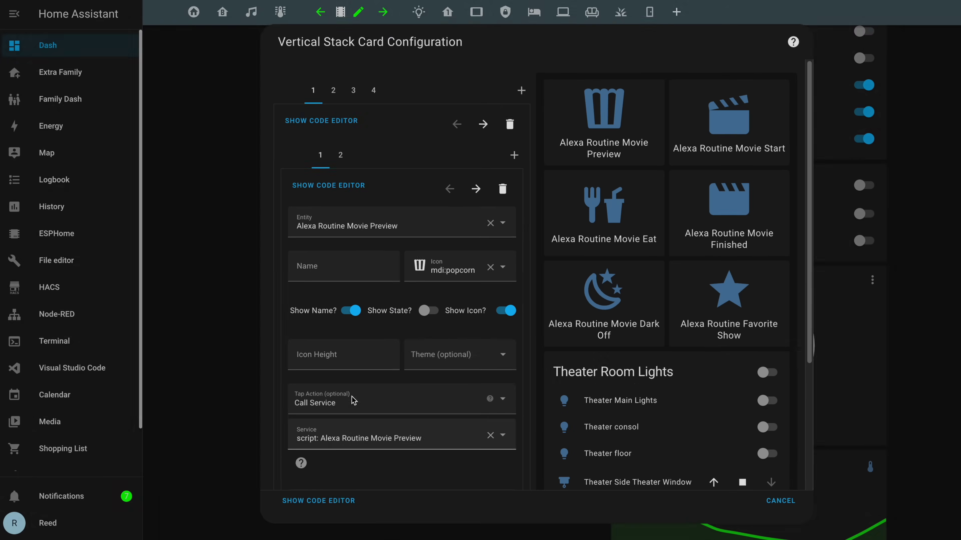
scroll(667, 362, "down", 5)
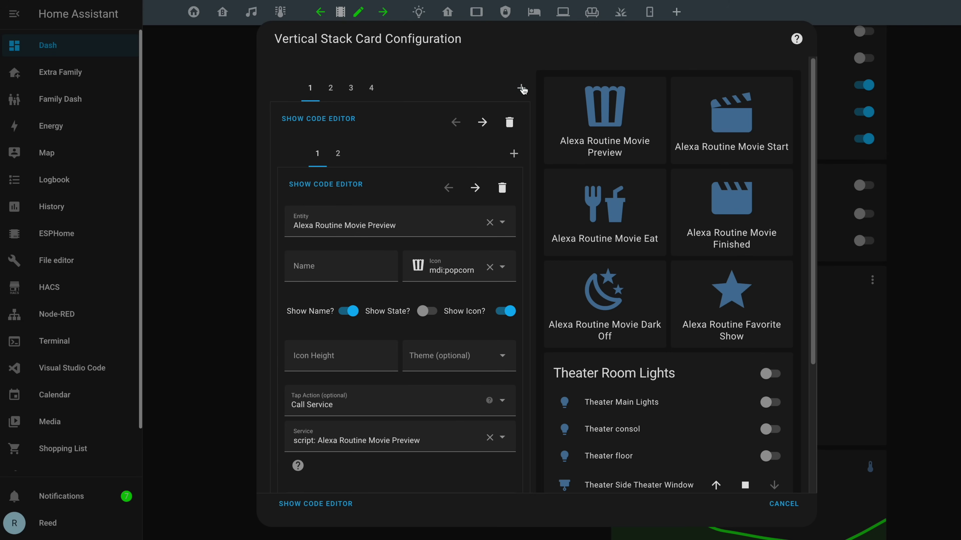
left_click(521, 88)
Step: Add a Tile card to the theater stack controlling Theater Main Lights
left_click(379, 130)
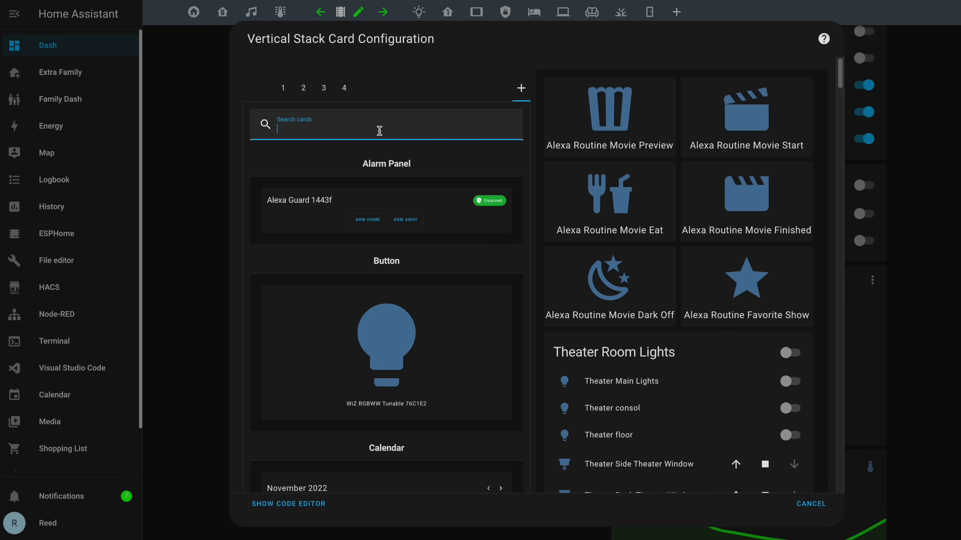
type("tile")
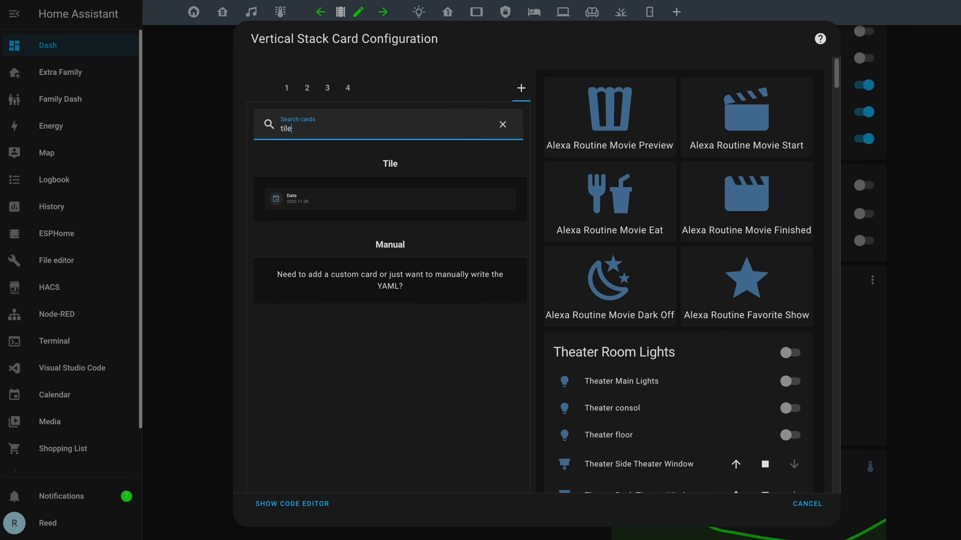
left_click(408, 196)
left_click(333, 159)
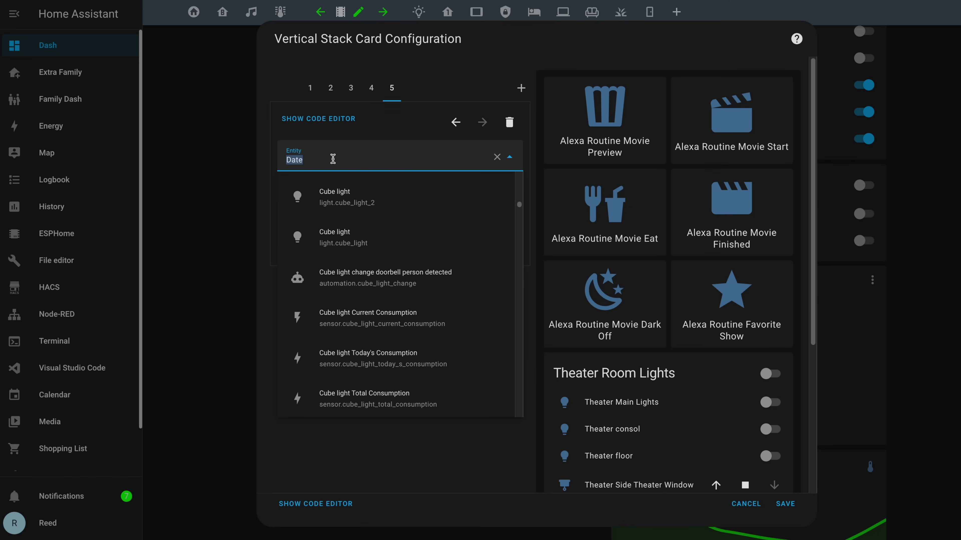
type("light.")
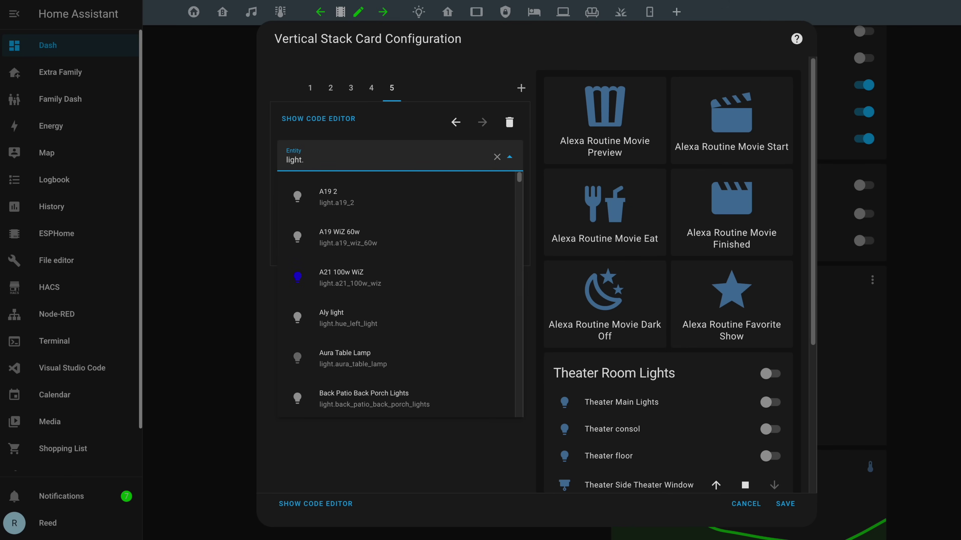
type("thea")
left_click(373, 356)
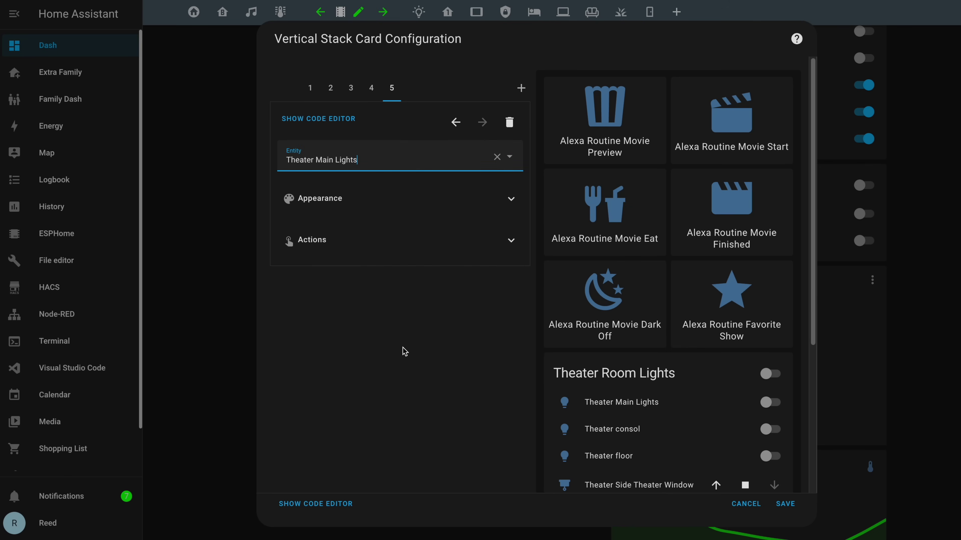
scroll(613, 345, "down", 5)
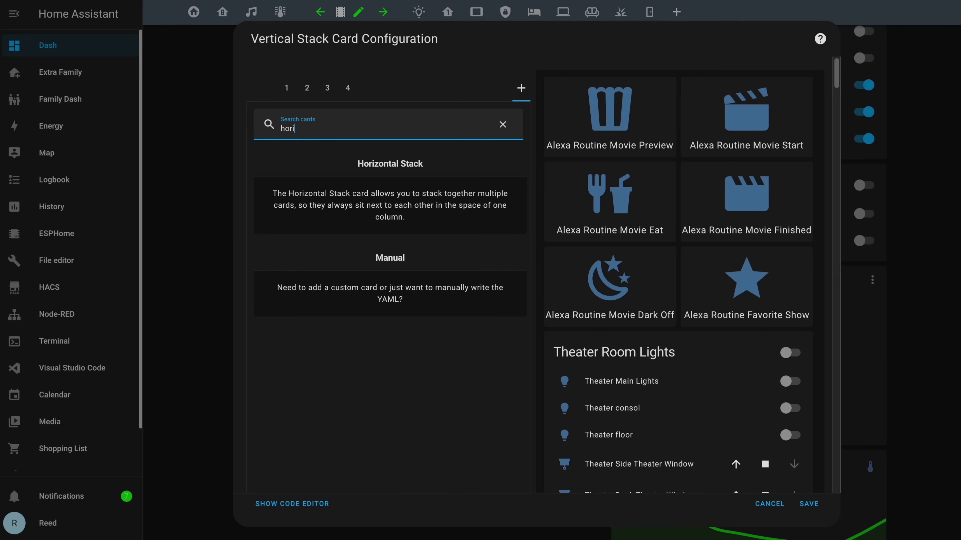
Step: Add a Horizontal Stack holding a Tile card for Theater Main Lights
left_click(382, 205)
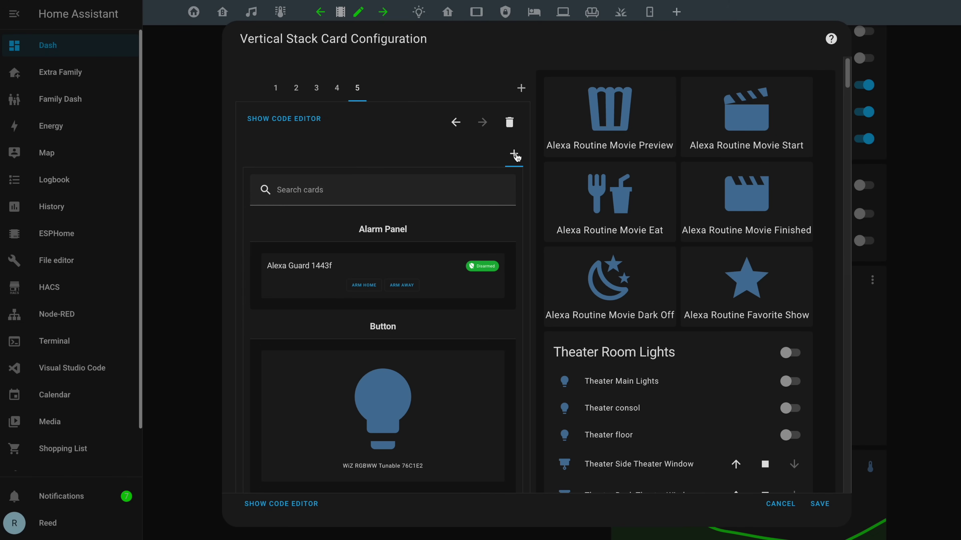
left_click(375, 188)
type("tile")
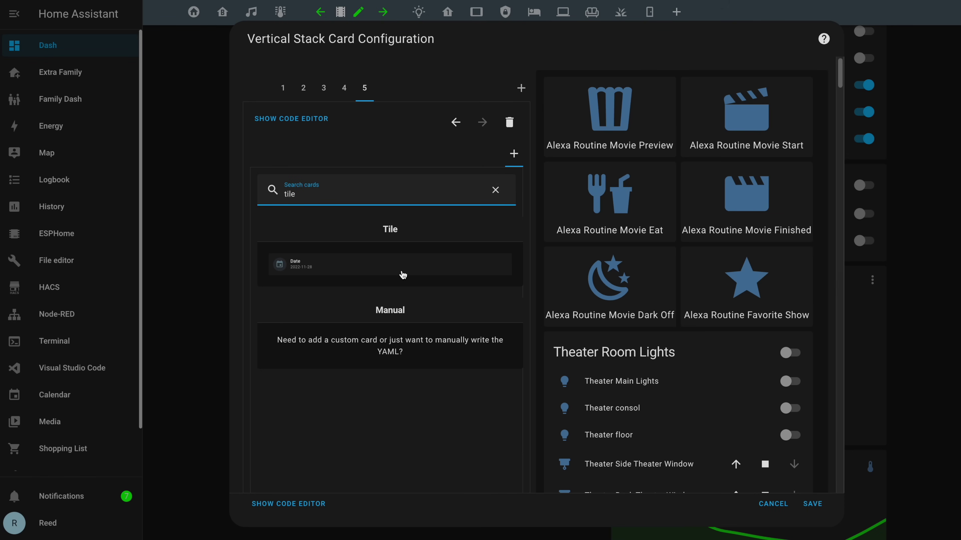
left_click(403, 276)
type("light")
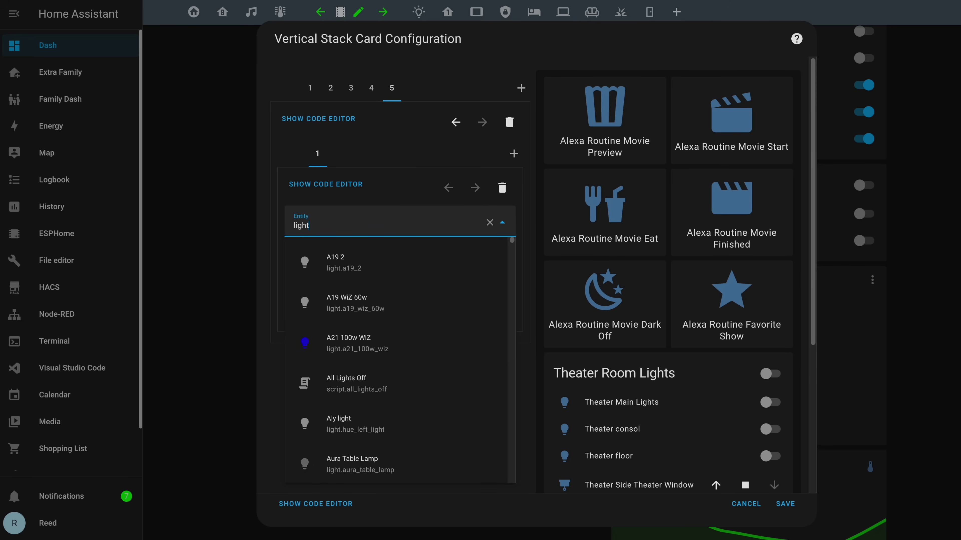
type(".the")
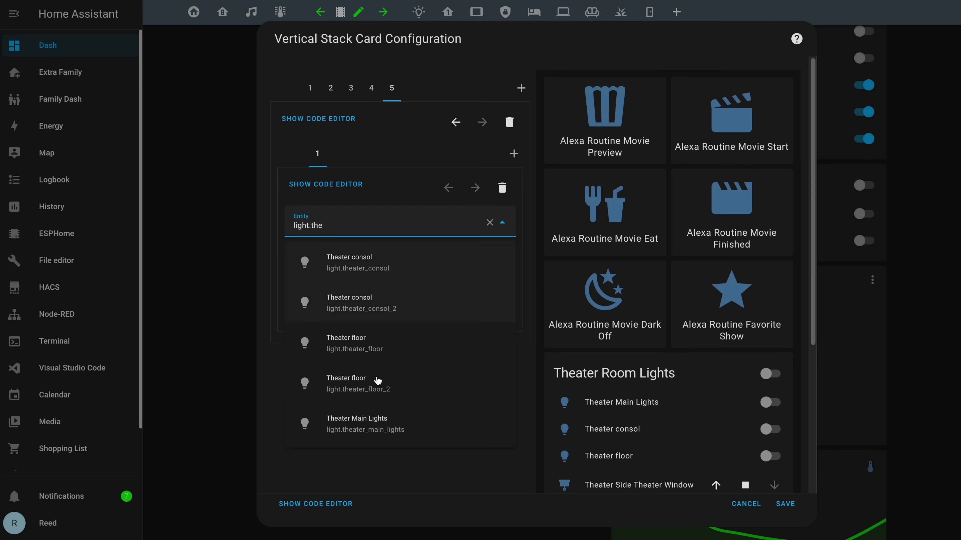
left_click(387, 422)
scroll(677, 362, "down", 5)
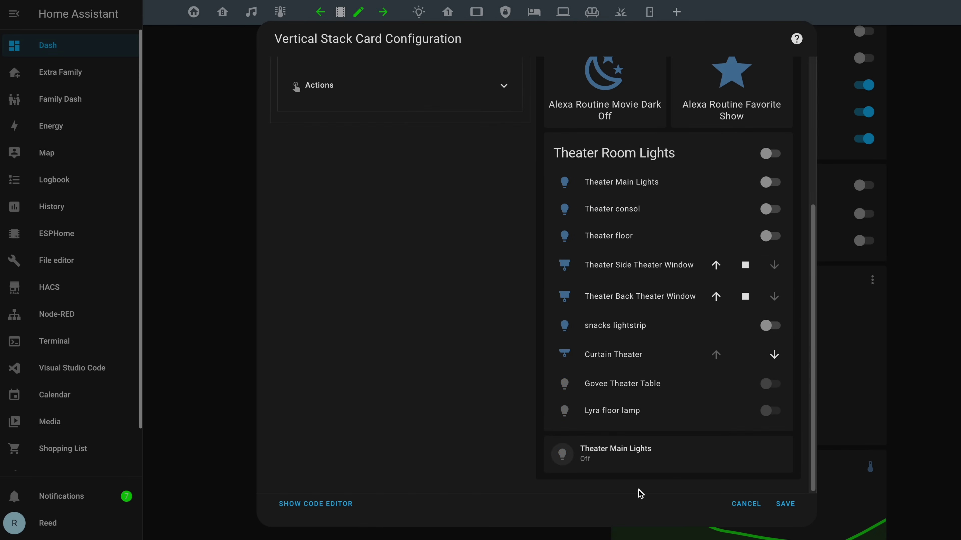
scroll(658, 469, "up", 5)
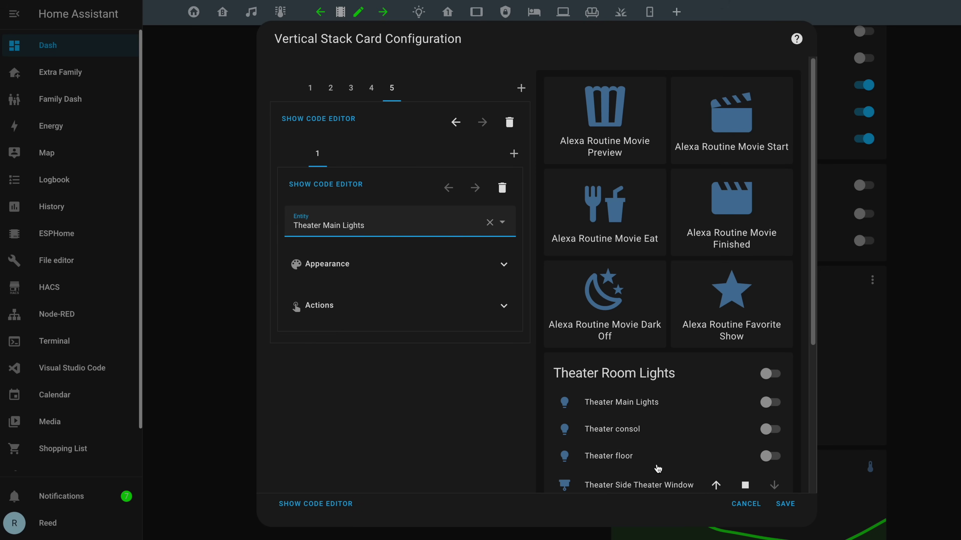
Step: Add a second tile to the horizontal stack set to Theater consol
left_click(514, 155)
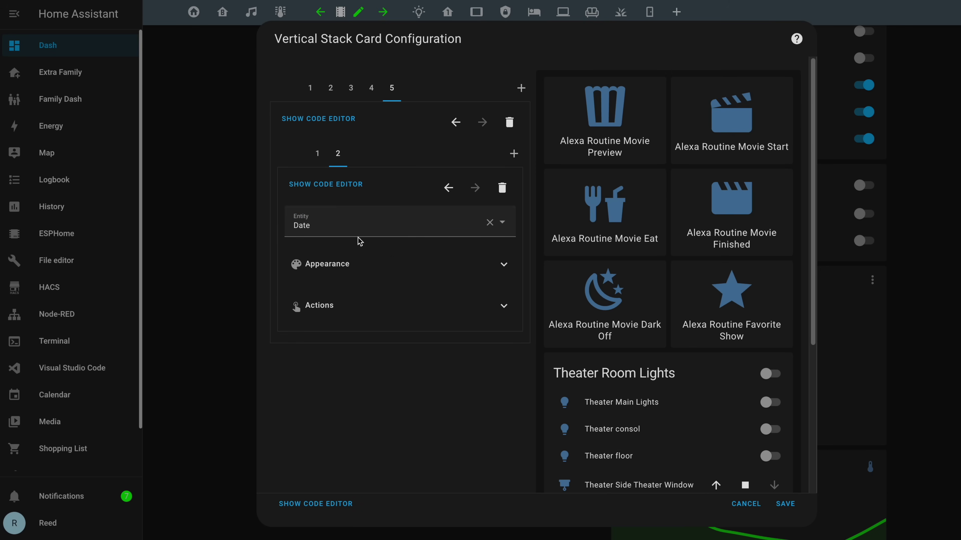
left_click(342, 224)
type("light.the")
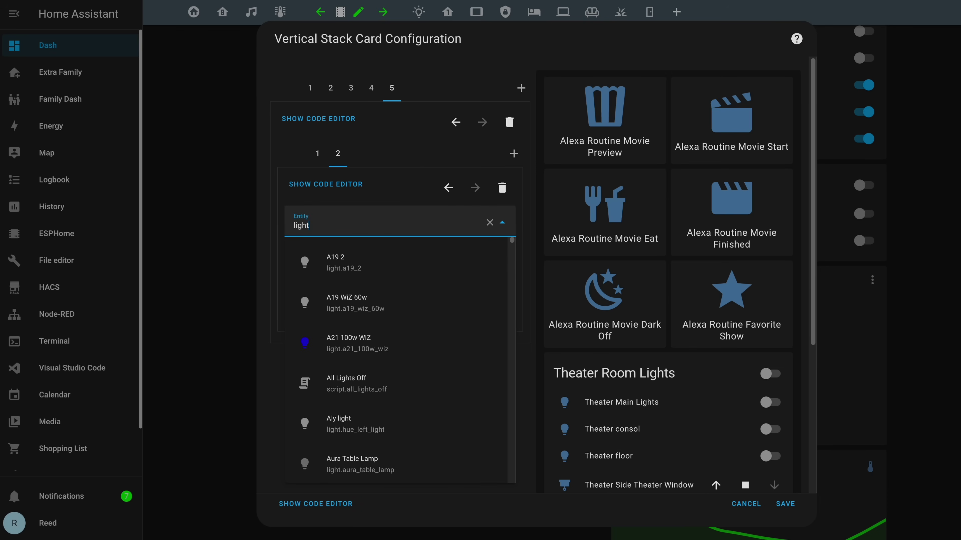
left_click(390, 316)
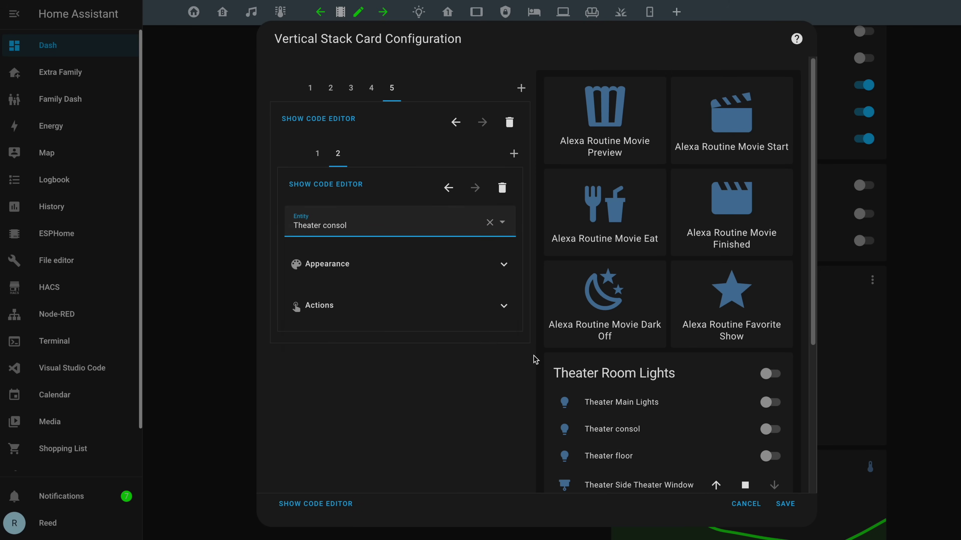
scroll(610, 359, "down", 5)
Step: Show the vertical stack's configuration in the YAML code editor
left_click(316, 503)
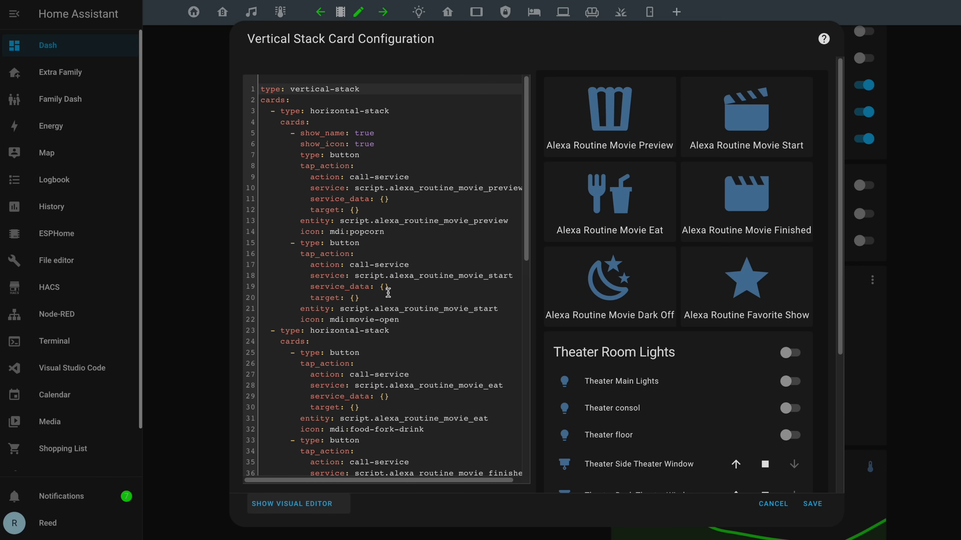
Step: Scroll the YAML to the horizontal-stack block with the two light tiles at lines 58–77
scroll(388, 293, "down", 15)
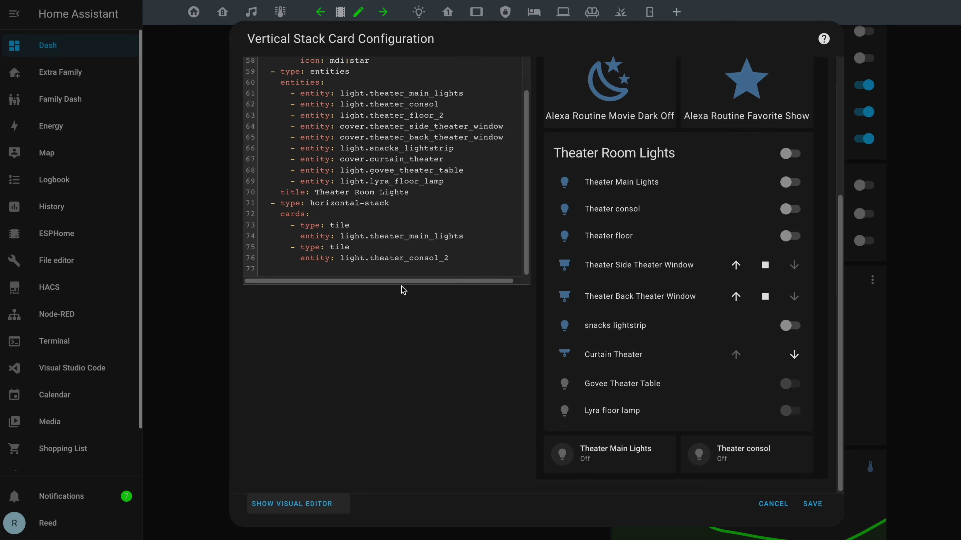
scroll(415, 205, "up", 3)
scroll(415, 205, "down", 3)
Step: Duplicate the horizontal-stack block of two tiles by pasting a copy after line 76
left_click_drag(468, 257, 245, 207)
key("ctrl+c")
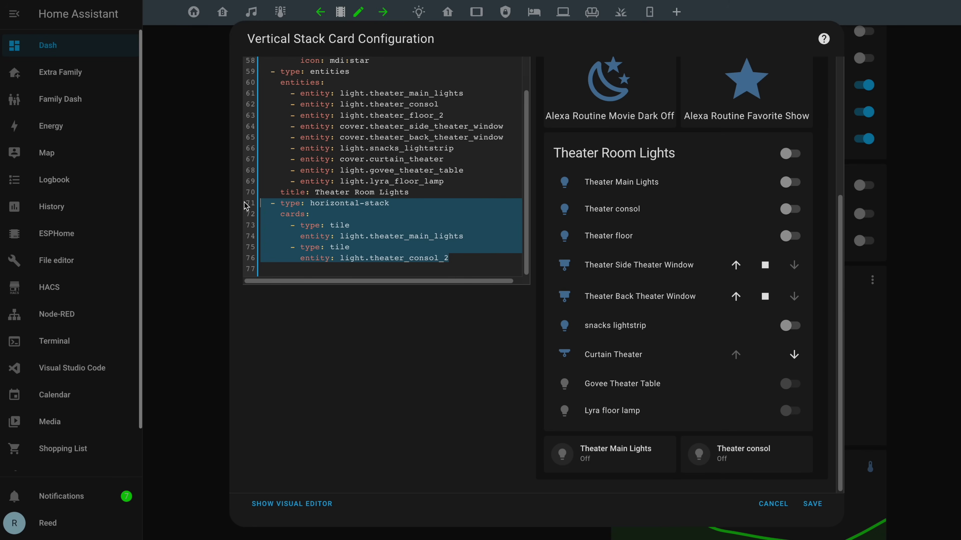
left_click(464, 261)
key("ctrl+v")
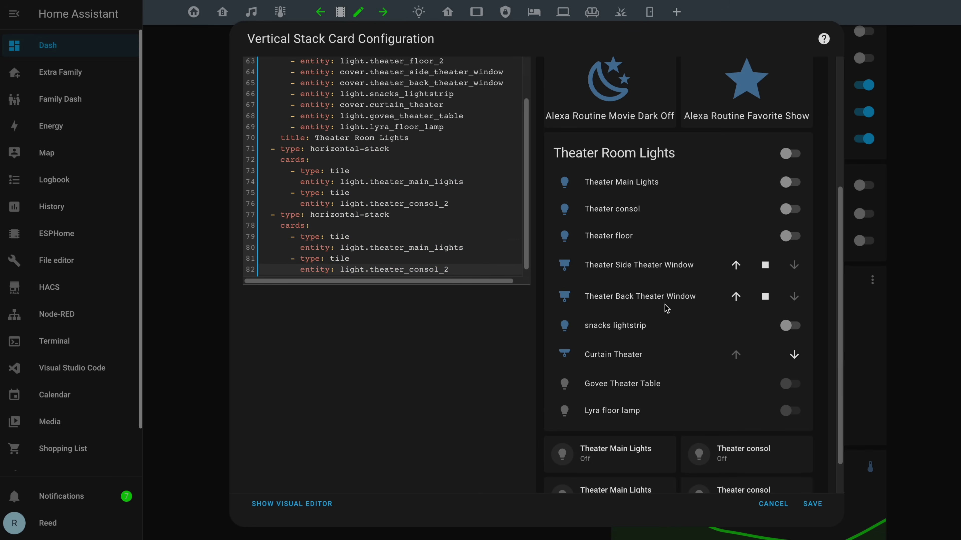
scroll(664, 304, "down", 1)
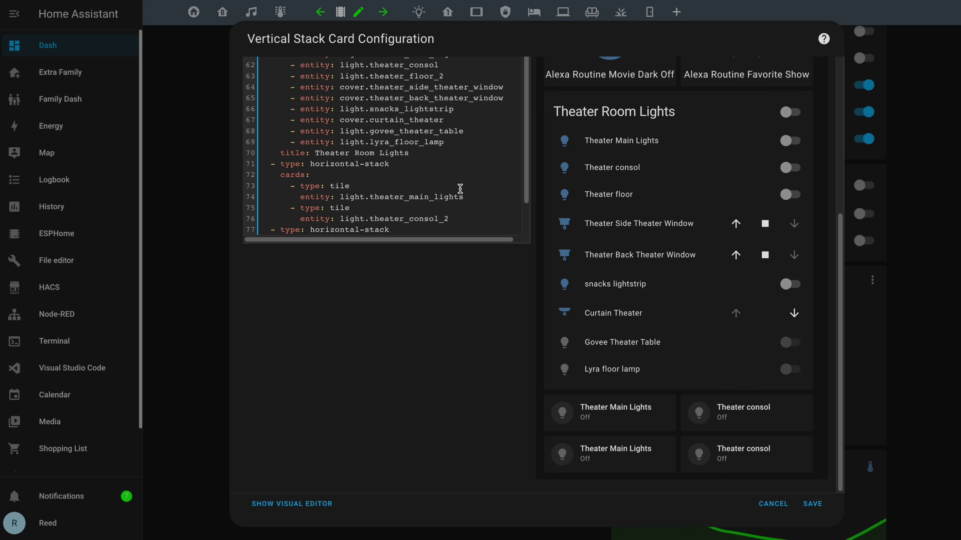
scroll(460, 189, "down", 1)
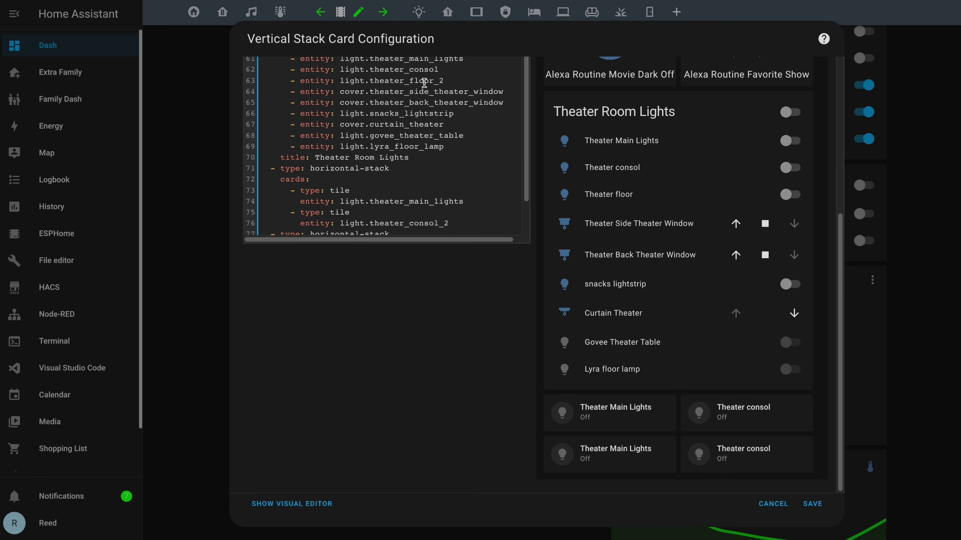
Step: Point the copied tiles at theater_floor_2 and snacks_lightstrip, then drop Theater Main Lights from the list card
scroll(424, 83, "down", 3)
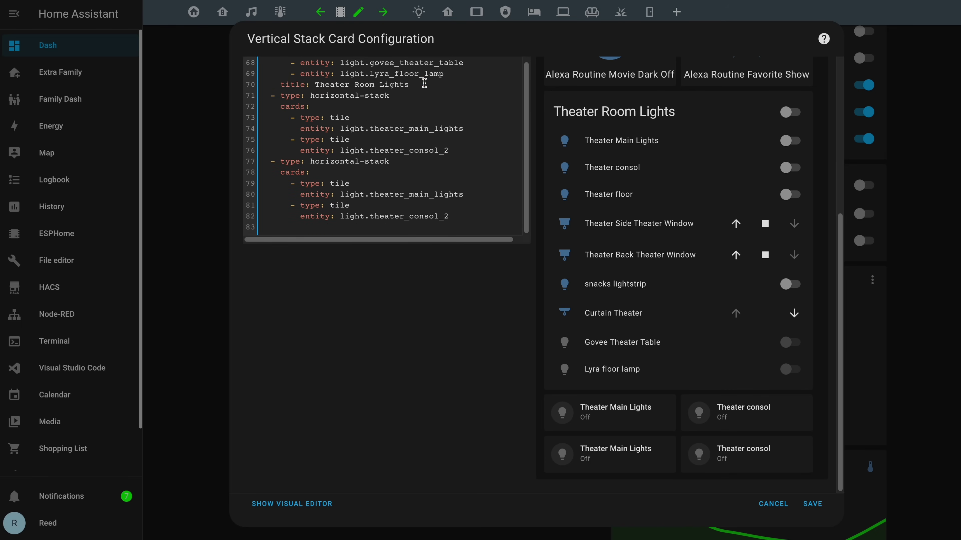
double_click(411, 194)
type("theater_floor_2")
scroll(411, 193, "up", 5)
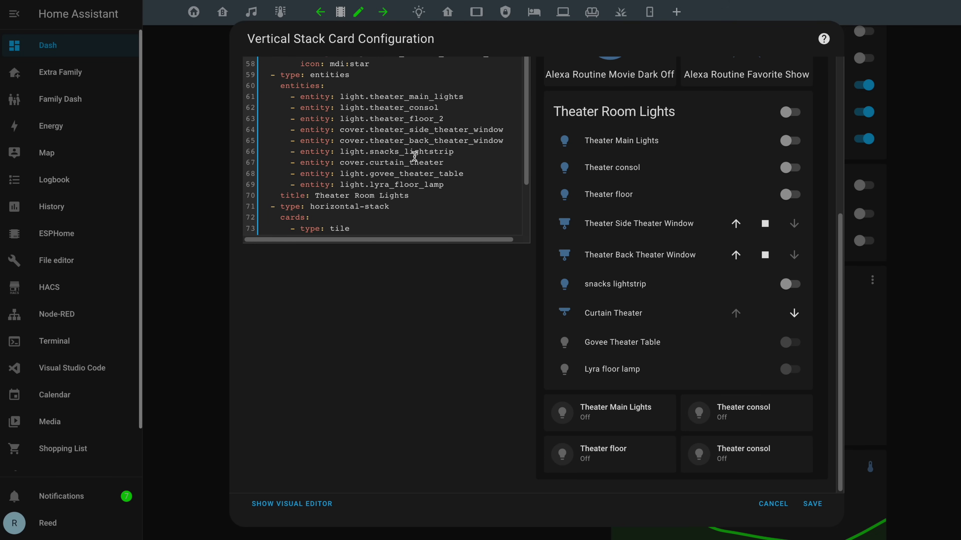
double_click(406, 153)
key("ctrl+c")
scroll(406, 153, "down", 3)
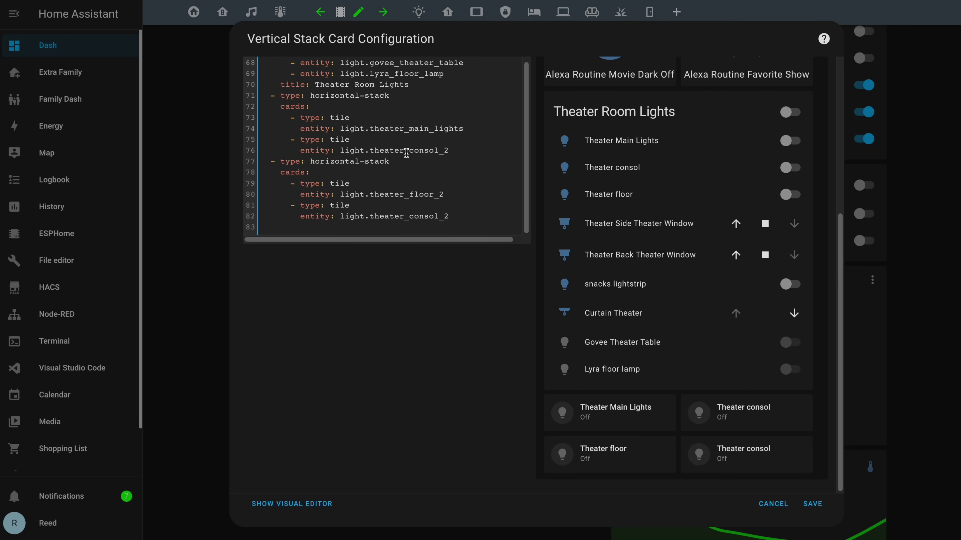
double_click(413, 215)
key("ctrl+v")
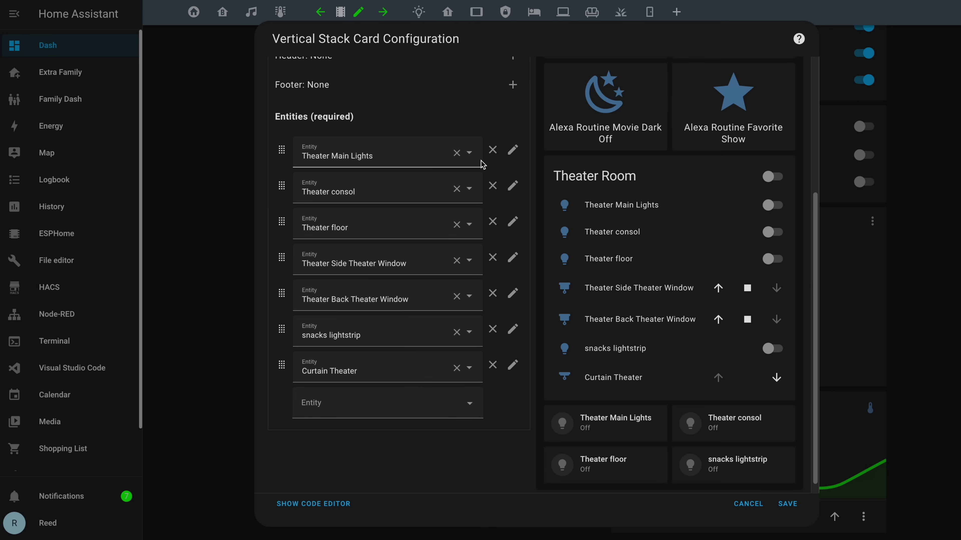
left_click(492, 149)
Step: Remove Theater consol, Theater floor and snacks lightstrip from the list card, then open Theater Main Lights' details
left_click(493, 168)
left_click(492, 213)
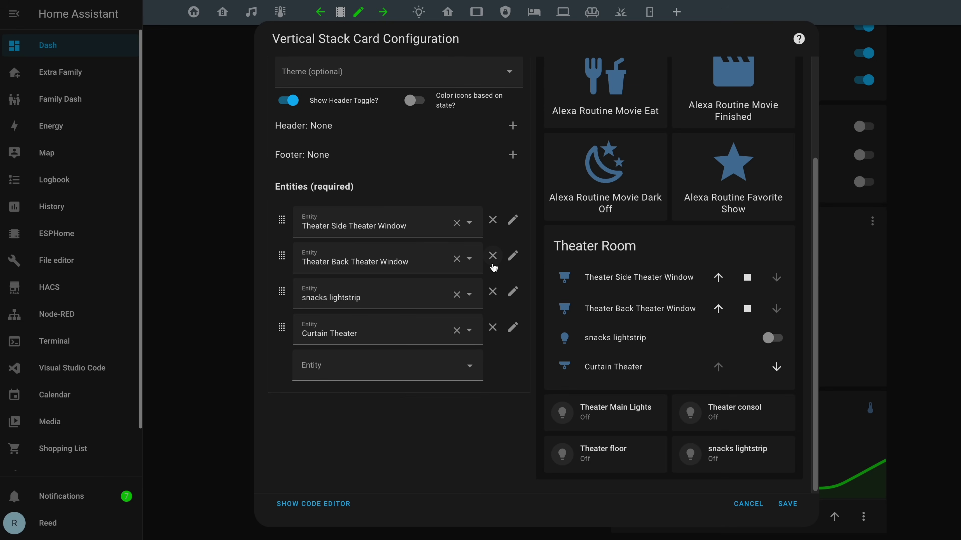
left_click(492, 293)
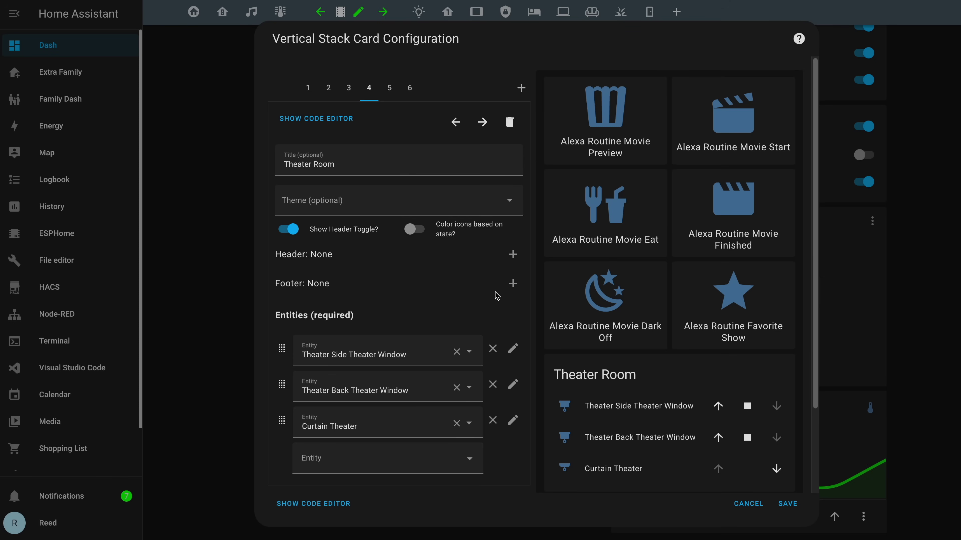
scroll(497, 296, "down", 3)
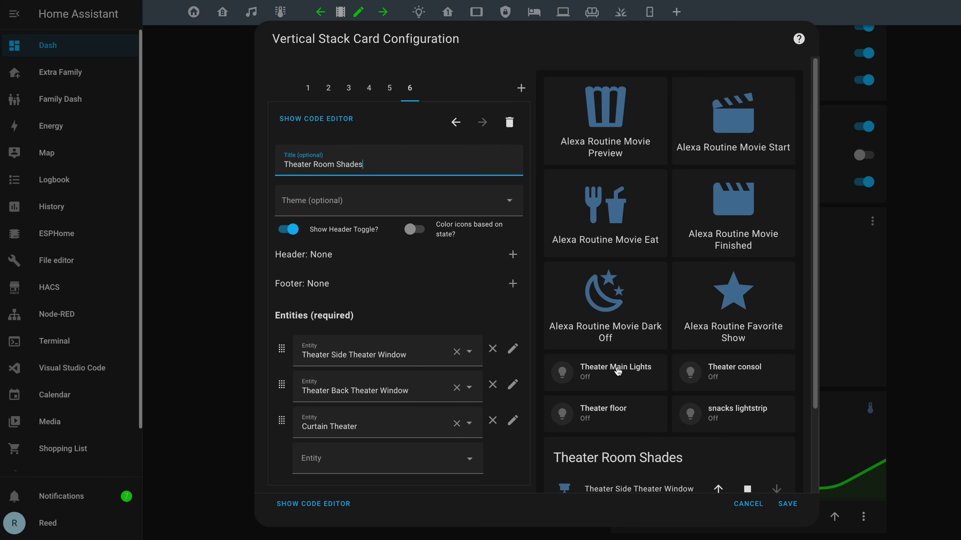
left_click(617, 373)
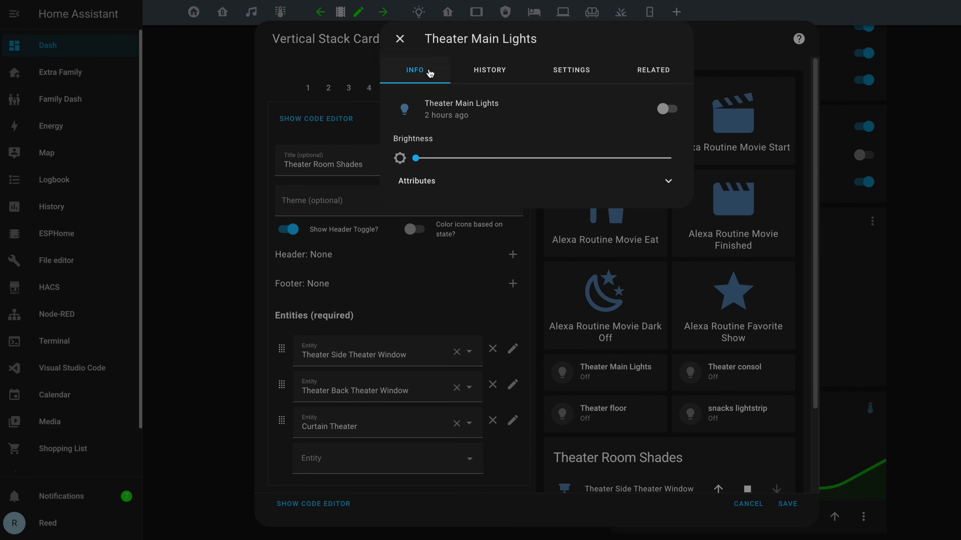
Step: Close the Theater Main Lights details and open the Theater floor tile's tap action options in the second tile row
left_click(397, 40)
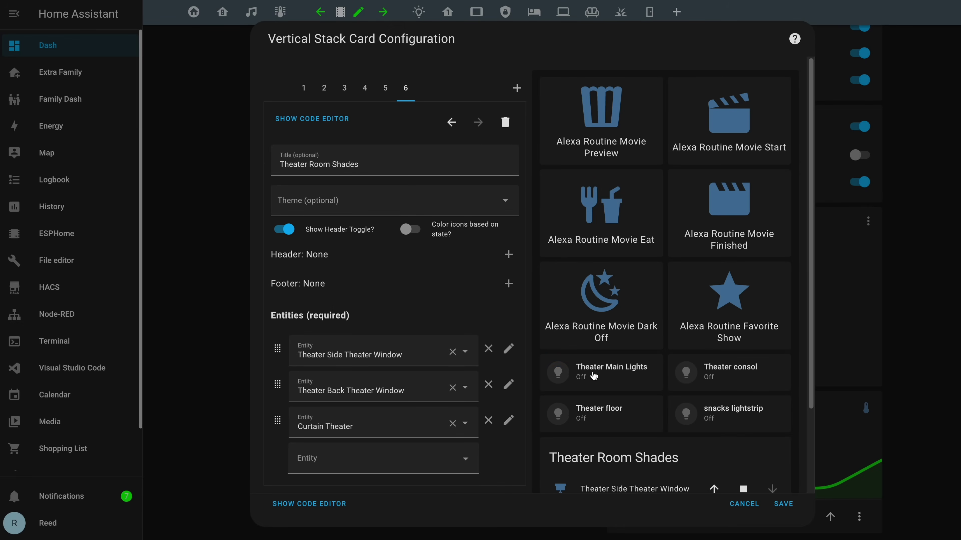
left_click(385, 87)
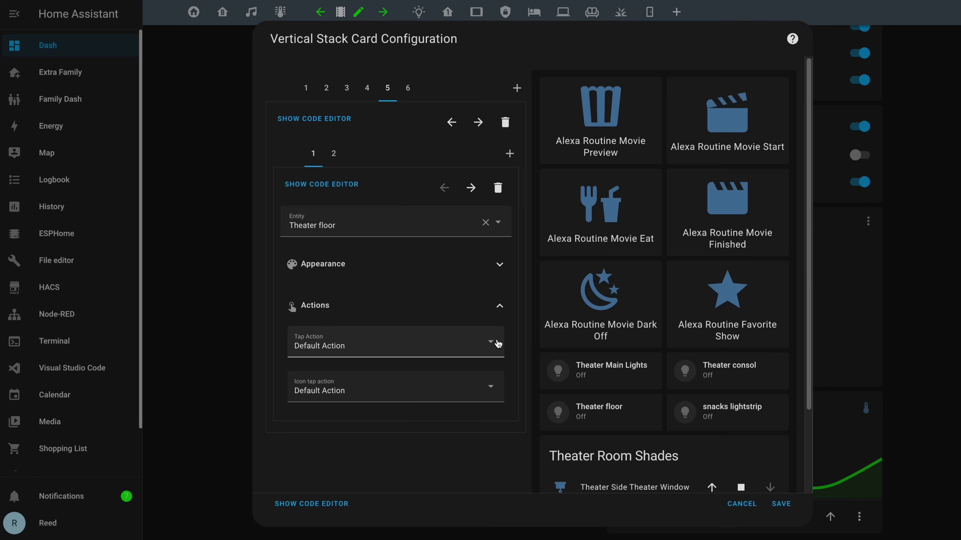
left_click(491, 389)
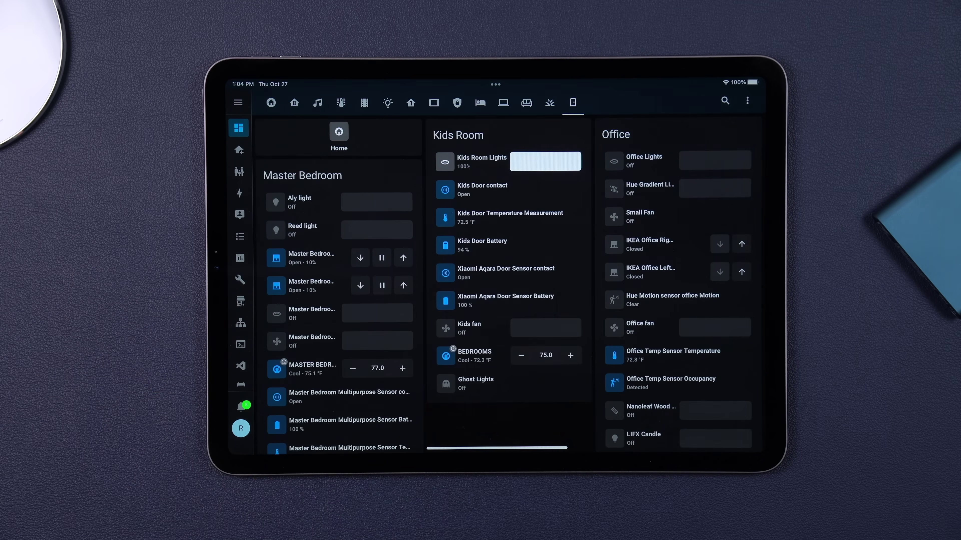
Step: Scroll the tablet dashboard down to reveal the Studio card with Studio Lights and Bat Signal
scroll(746, 373, "down", 5)
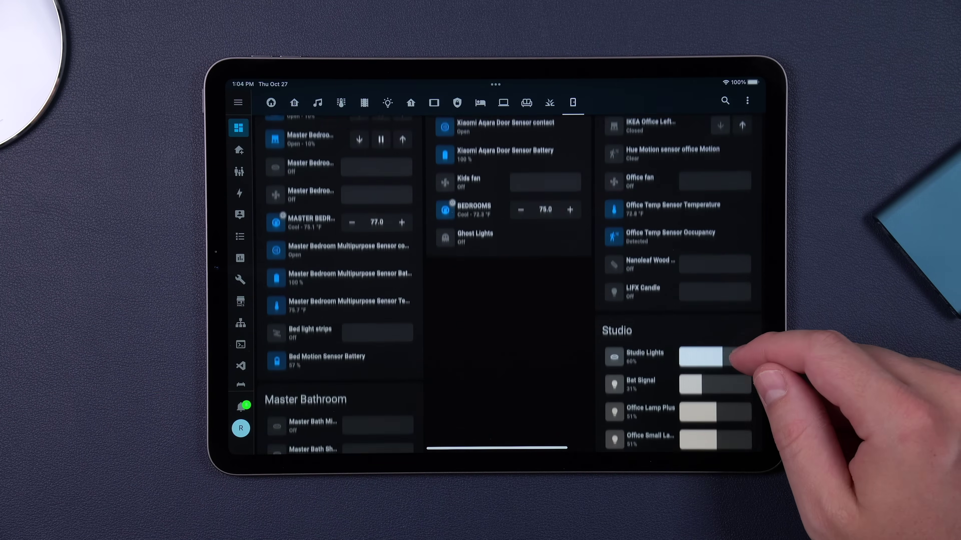